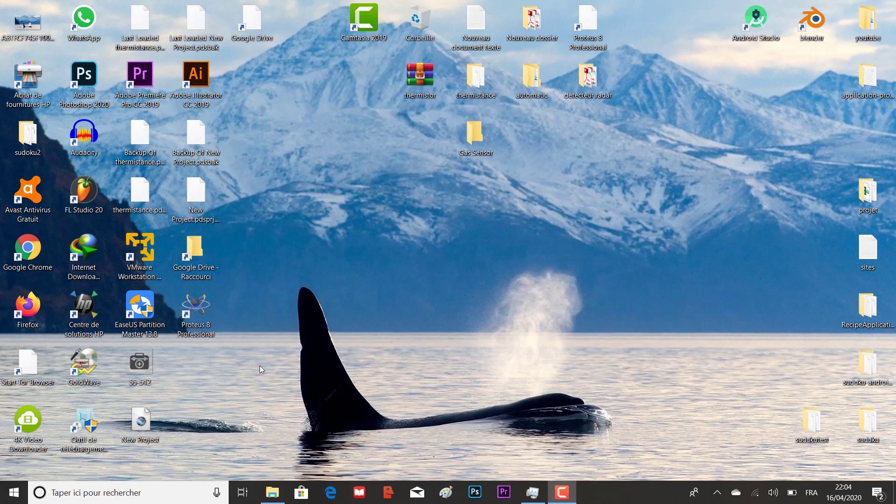
Launch Proteus 8 Professional from the desktop and raise the screen brightness
double_click(196, 312)
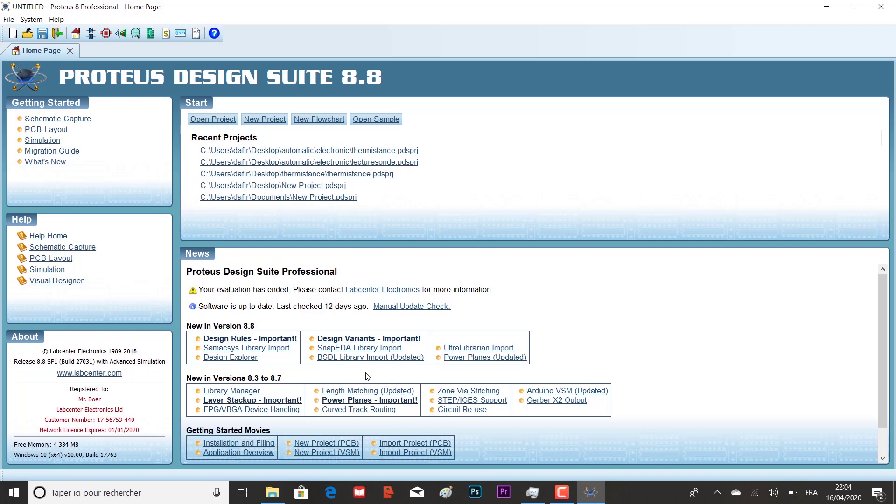
key("XF86MonBrightnessUp")
key("XF86MonBrightnessUp")
key("XF86MonBrightnessUp")
key("XF86MonBrightnessUp")
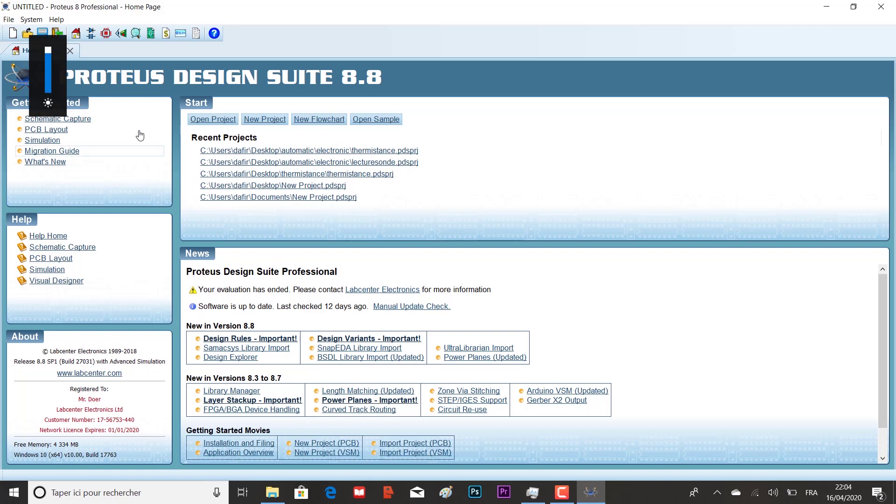
Start a new project and name it GasSensor.pdsprj
left_click(12, 33)
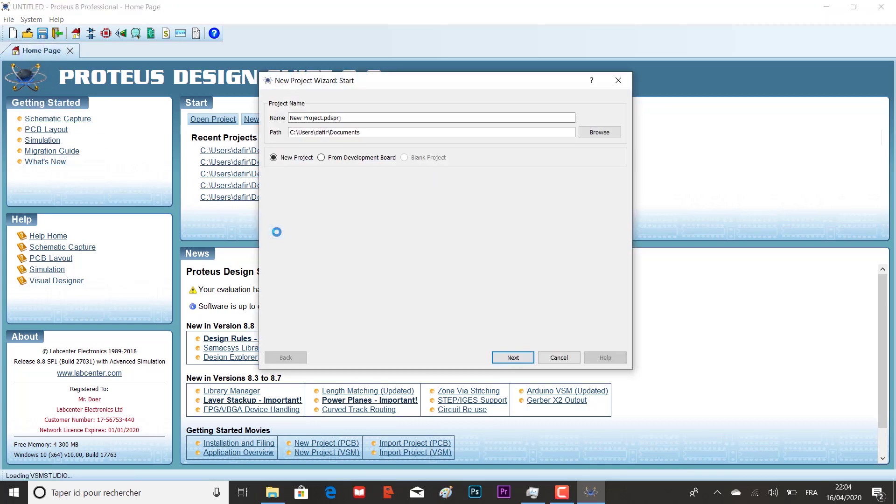
left_click_drag(322, 118, 283, 121)
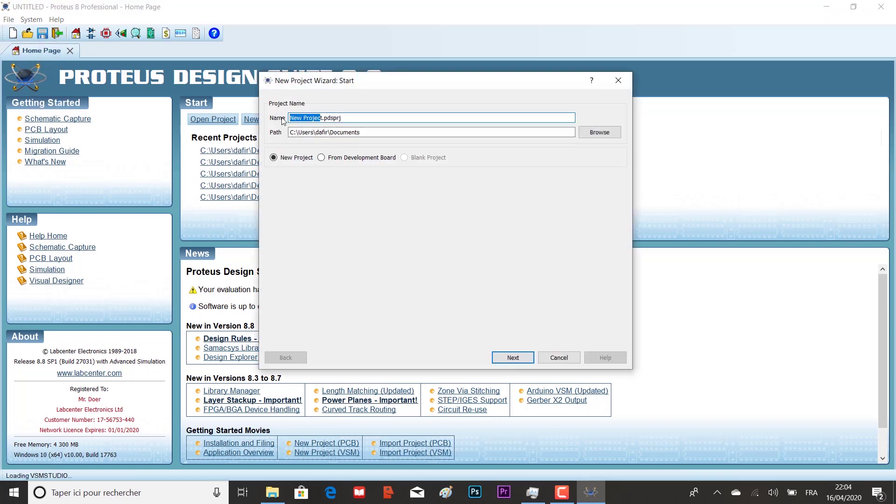
key("BackSpace")
key("Delete")
type("Gas Sensor")
left_click(301, 117)
key("BackSpace")
Set the project's save path to the Gas Sensor folder on the desktop (Bureau)
left_click(593, 135)
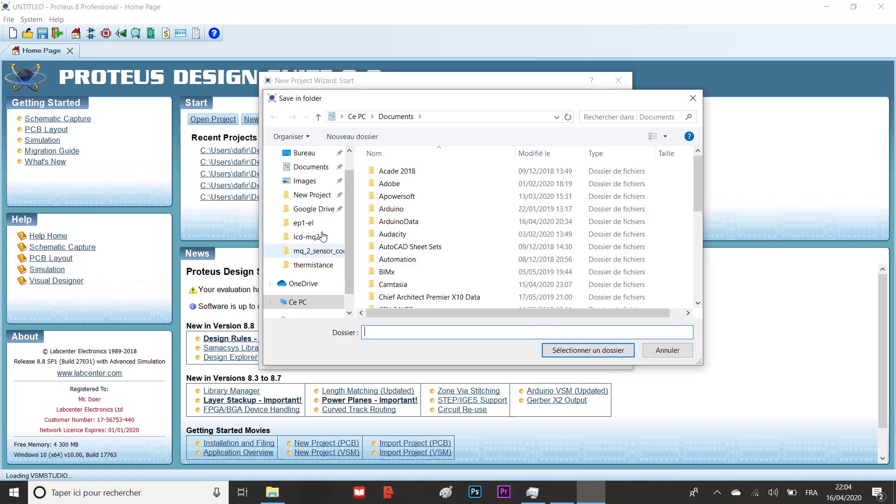
left_click(315, 172)
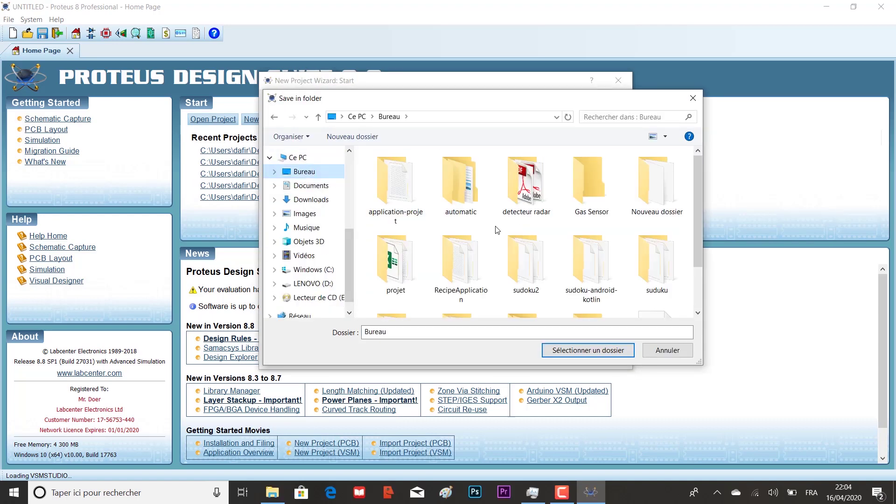
scroll(568, 242, "down", 1)
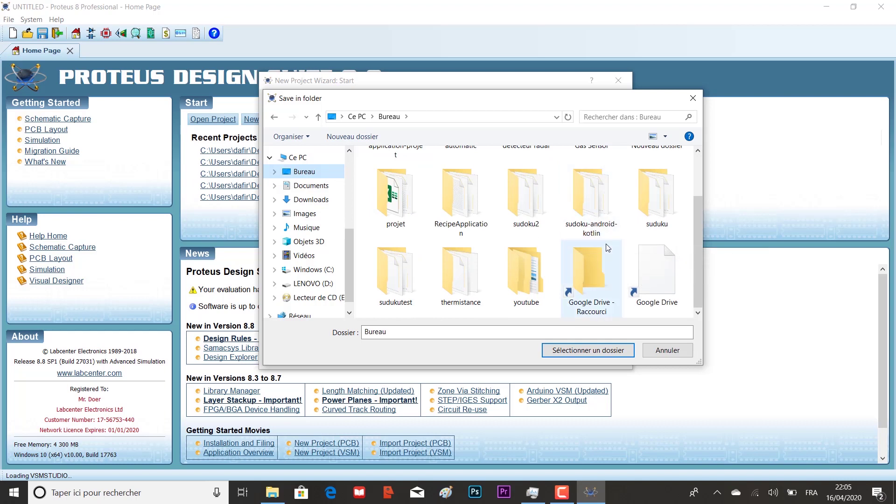
scroll(608, 248, "up", 1)
left_click(597, 201)
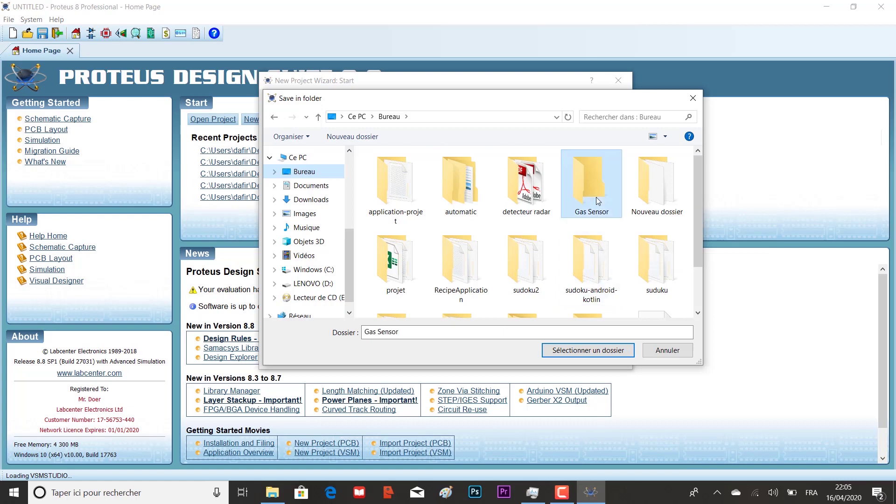
double_click(596, 197)
left_click(561, 354)
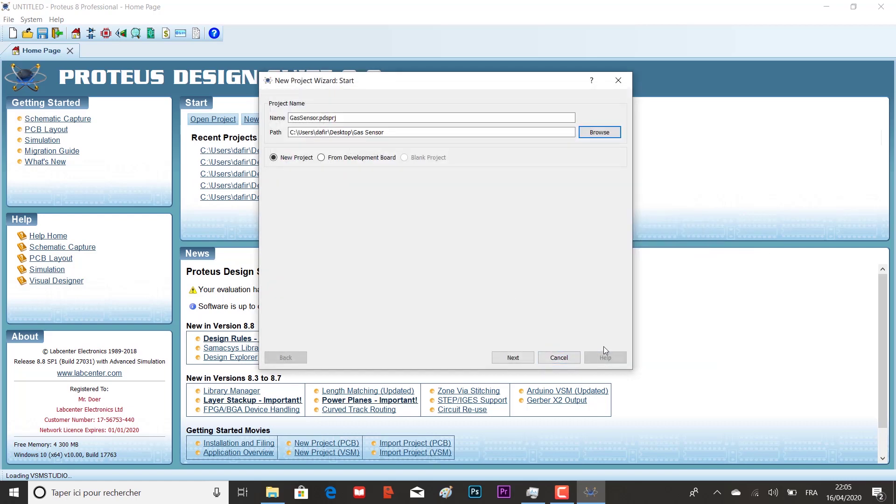
Complete the project wizard with the DEFAULT schematic template and no firmware project
left_click(515, 357)
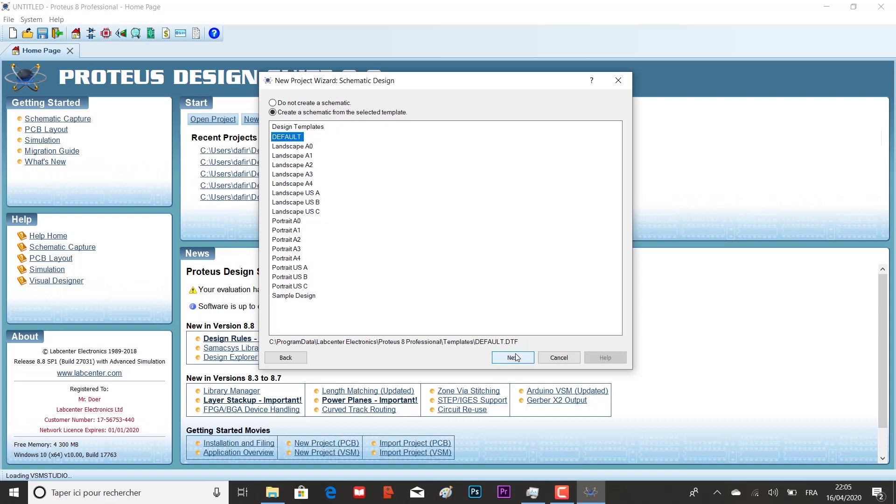
left_click(514, 357)
left_click(514, 357)
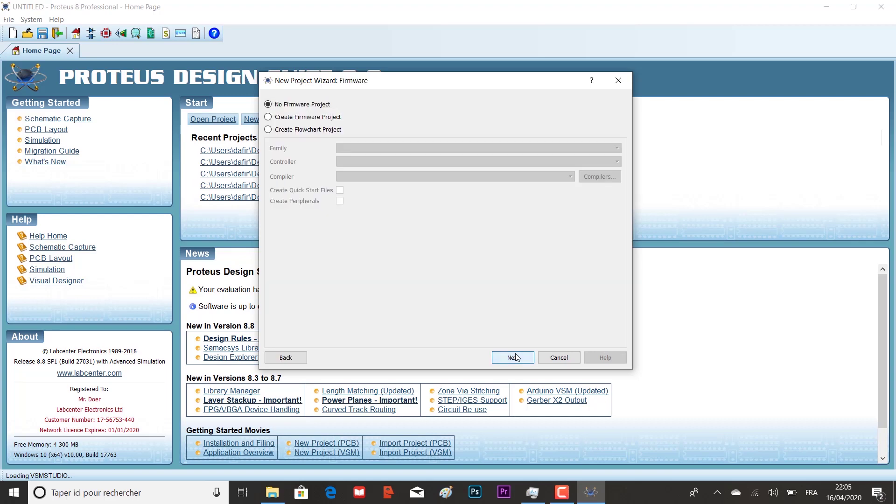
left_click(515, 358)
left_click(514, 357)
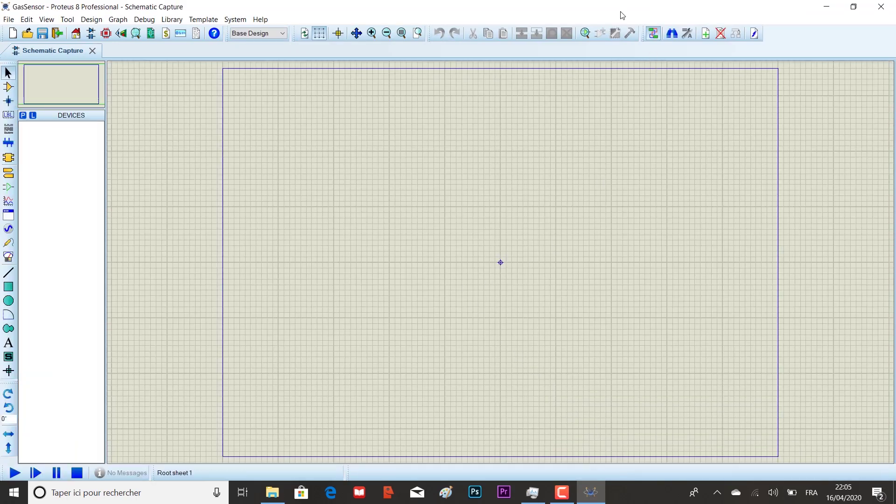
Search the device library for "arduino" and add SIMULINO UNO to the project's device list
left_click(585, 34)
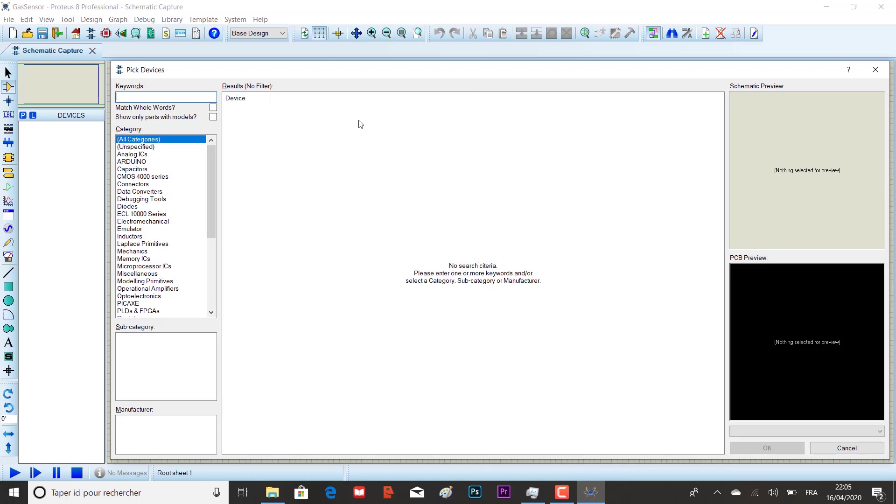
type("a")
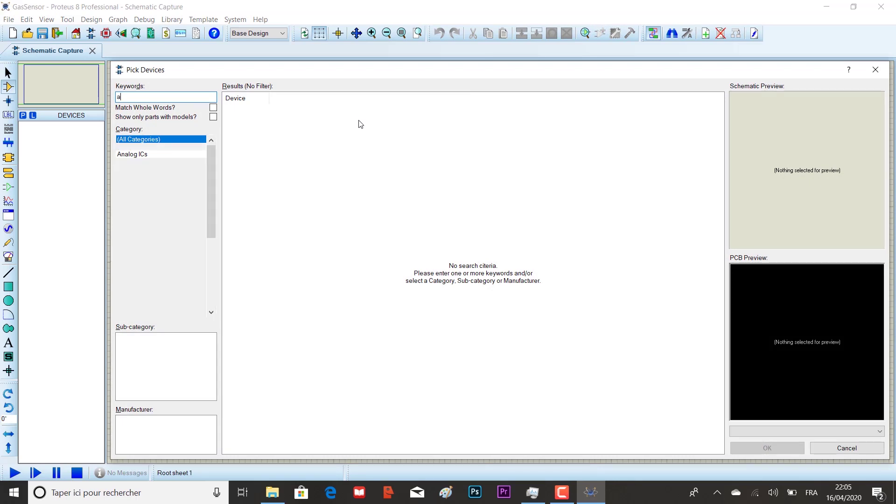
type("rd")
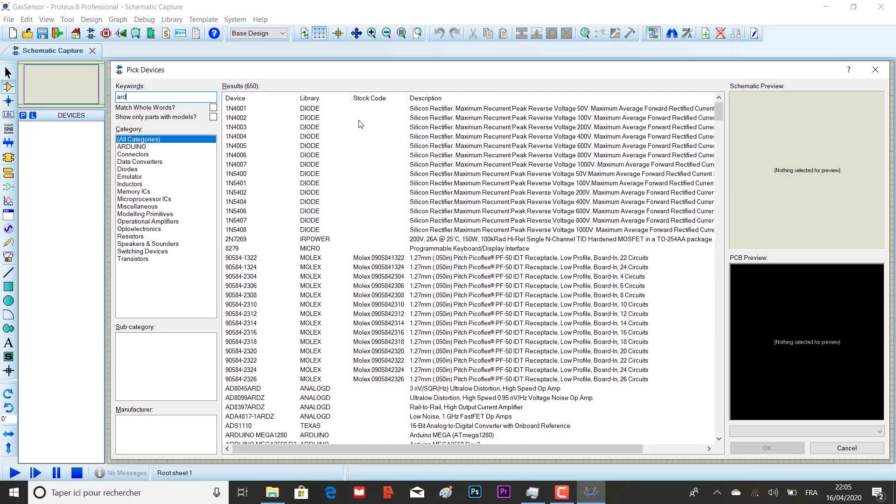
type("uino")
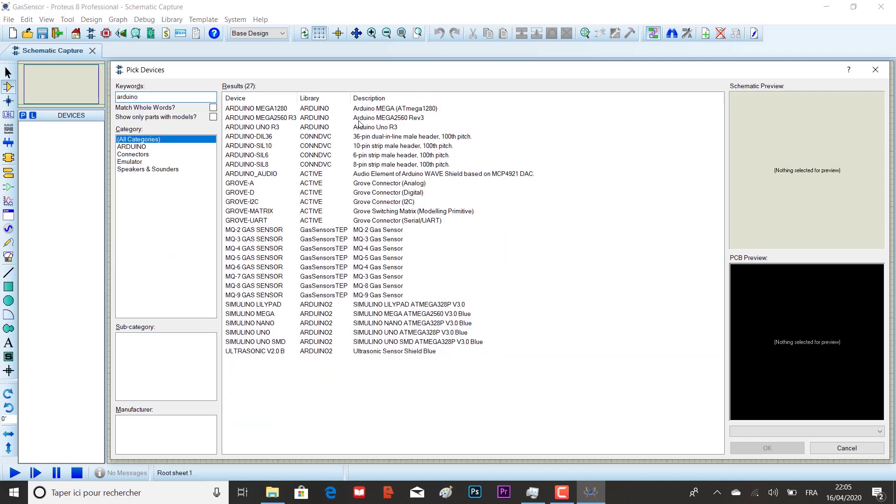
left_click(277, 334)
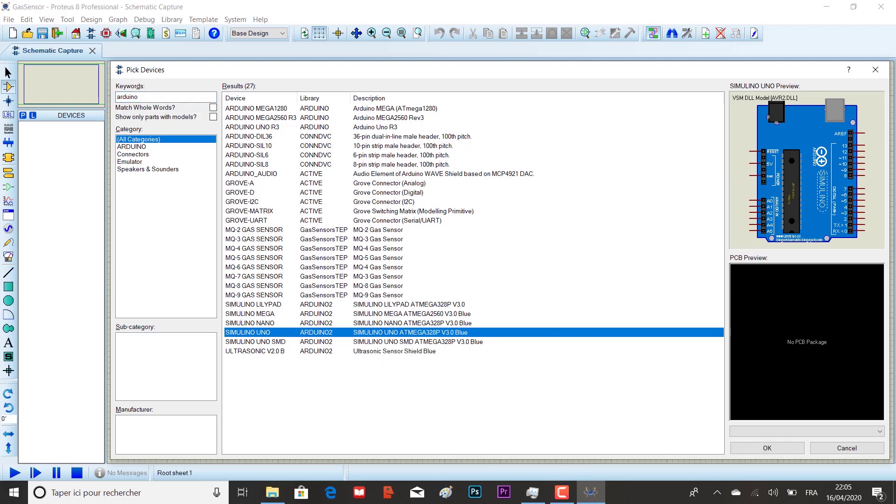
left_click(751, 453)
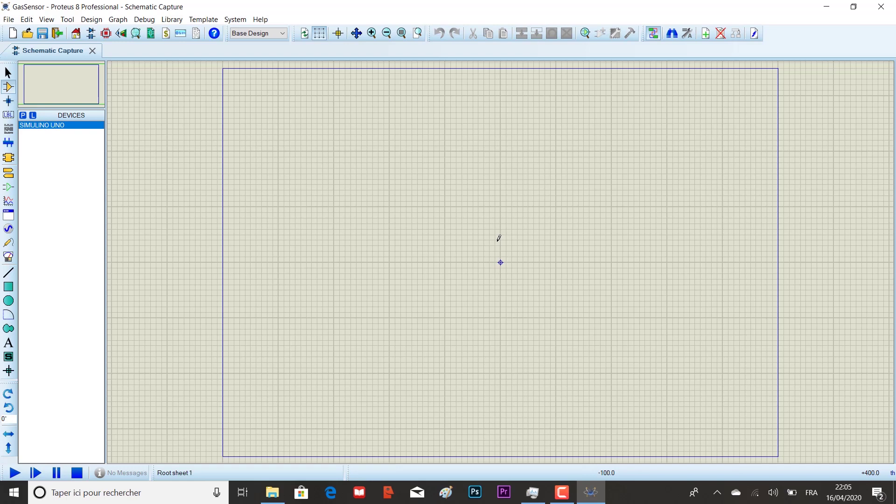
Search the device library for "MQ" and add the MQ-2 GAS SENSOR to the device list
left_click(585, 34)
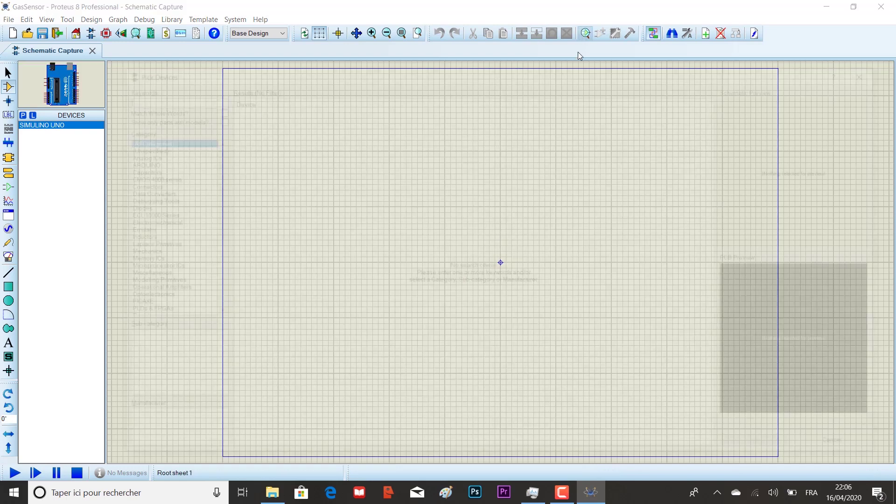
key("Caps_Lock")
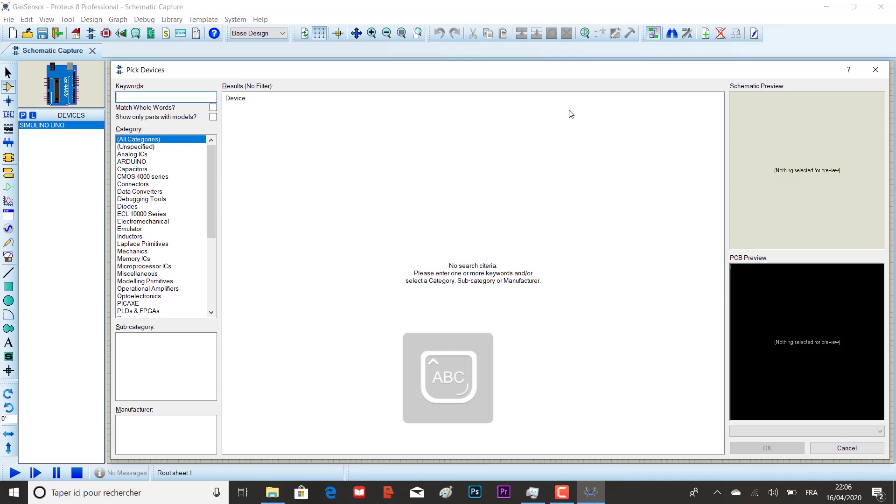
type("M")
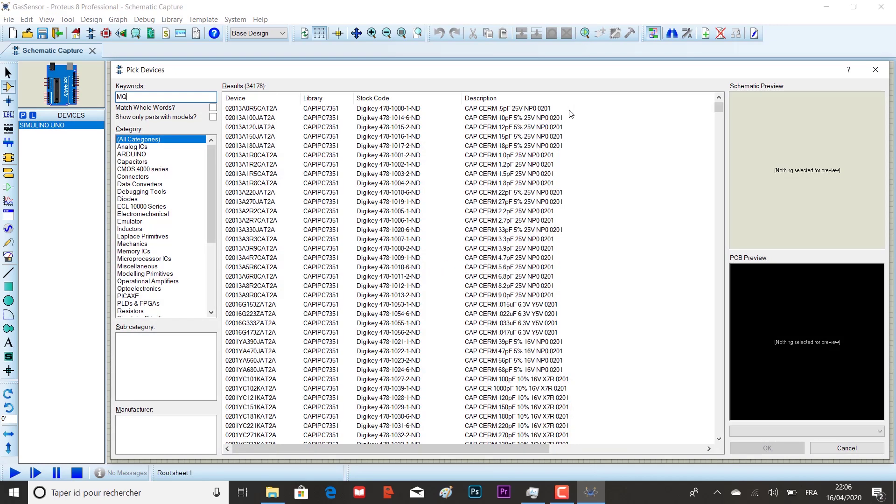
type("Q")
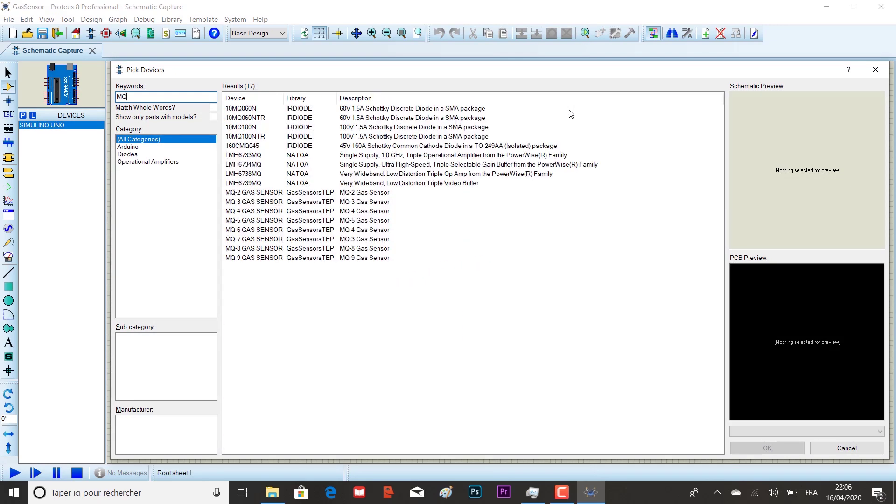
left_click(269, 194)
left_click(742, 447)
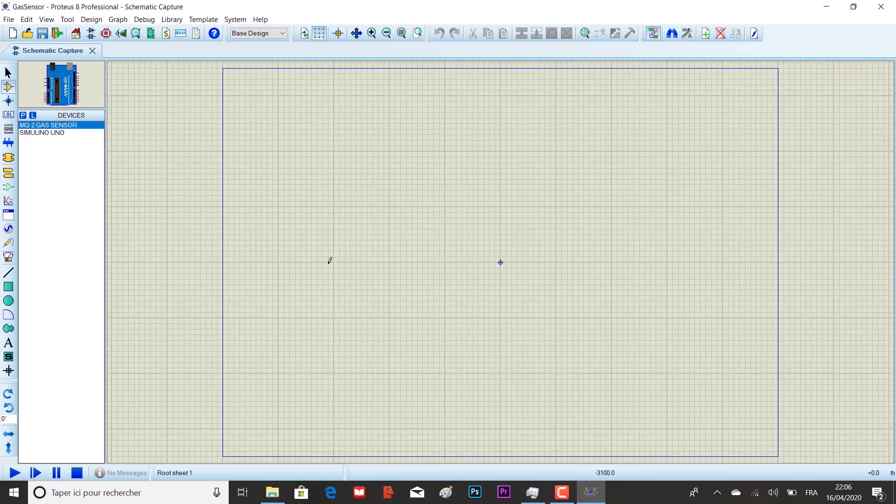
Search the device library for "9C04021A5600FL" and add the 560 ohm resistor 9C04021A5600FLHF3 to the device list
left_click(585, 34)
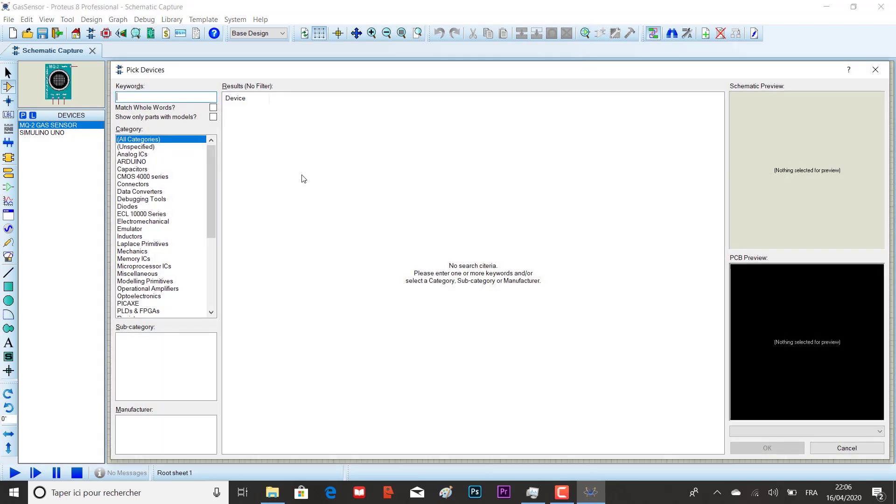
type("94")
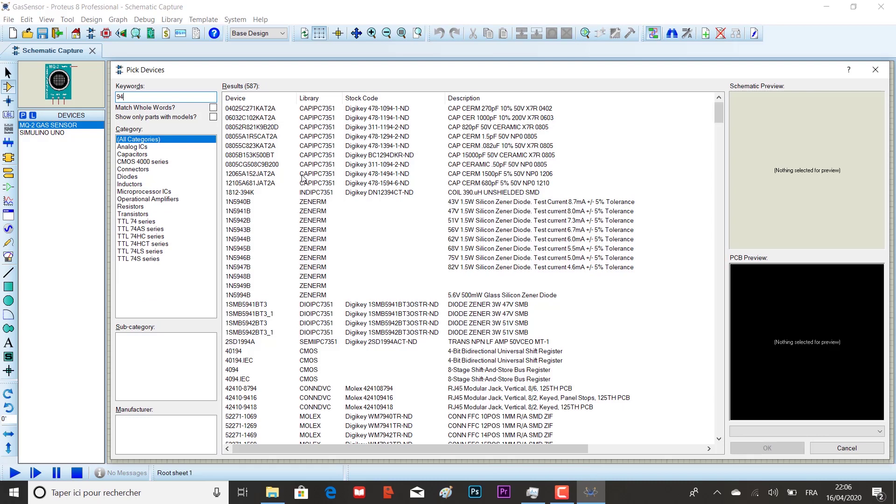
type("C")
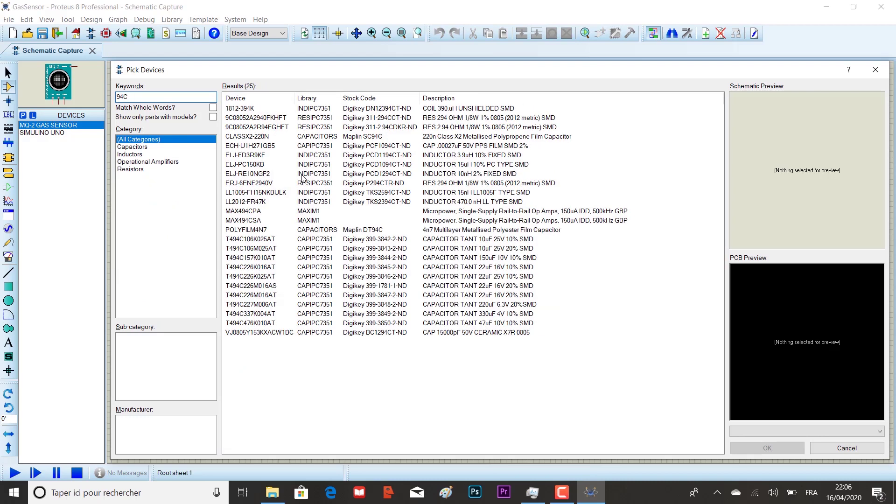
key("BackSpace")
key("BackSpace")
type("C")
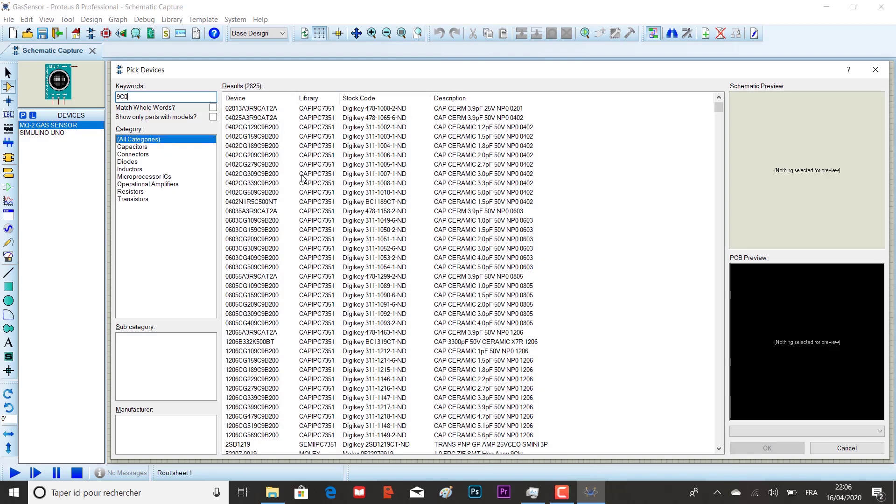
type("0402")
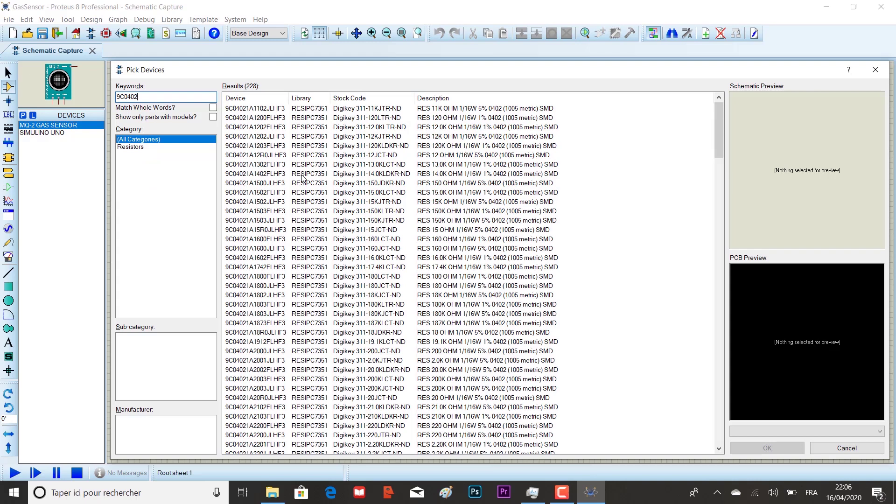
type("1A5600")
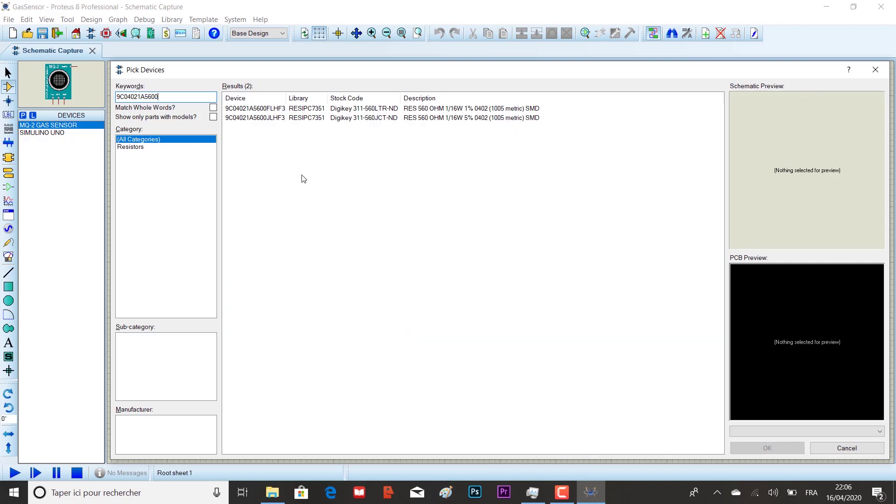
type("FL")
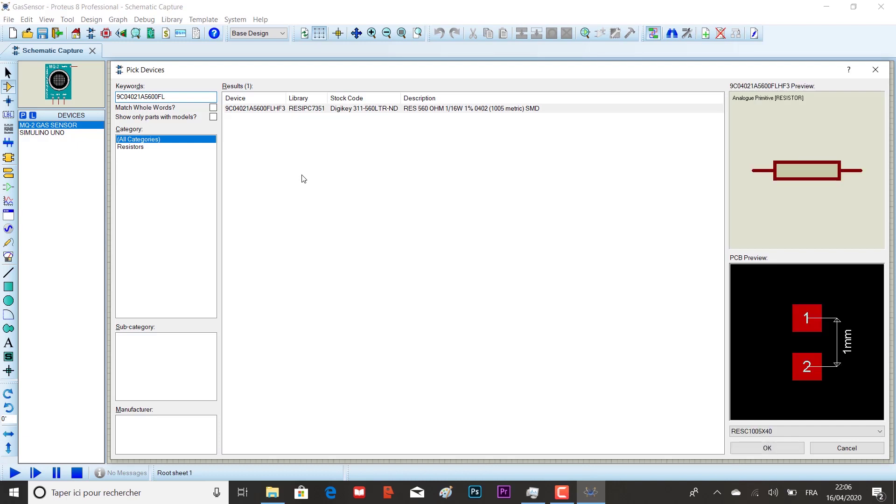
left_click(386, 111)
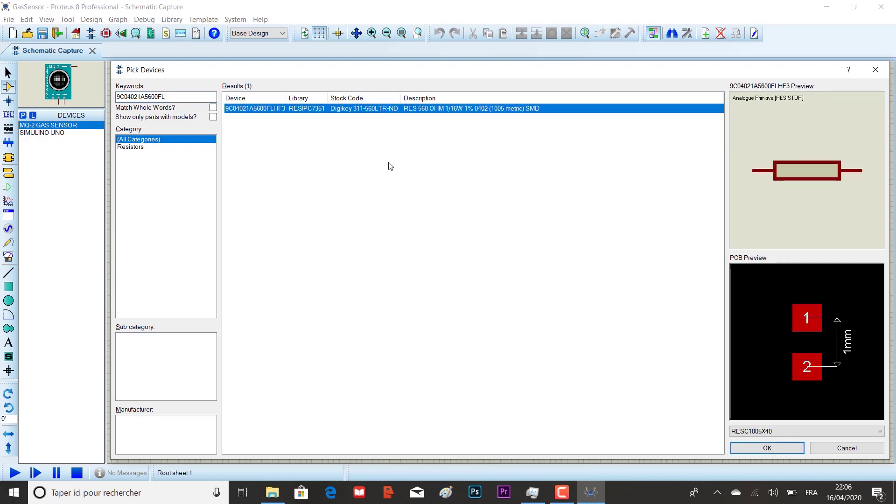
left_click(751, 449)
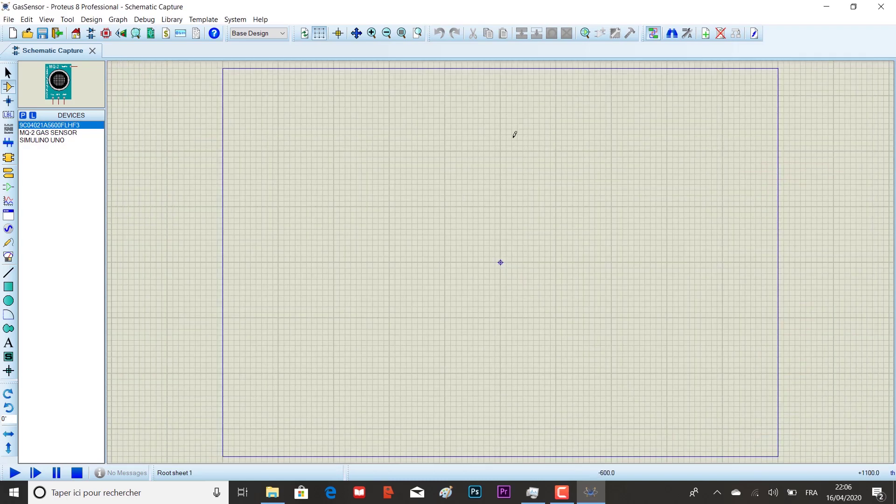
Search the device library for "LED-GR" and add LED-GREEN to the device list
left_click(585, 32)
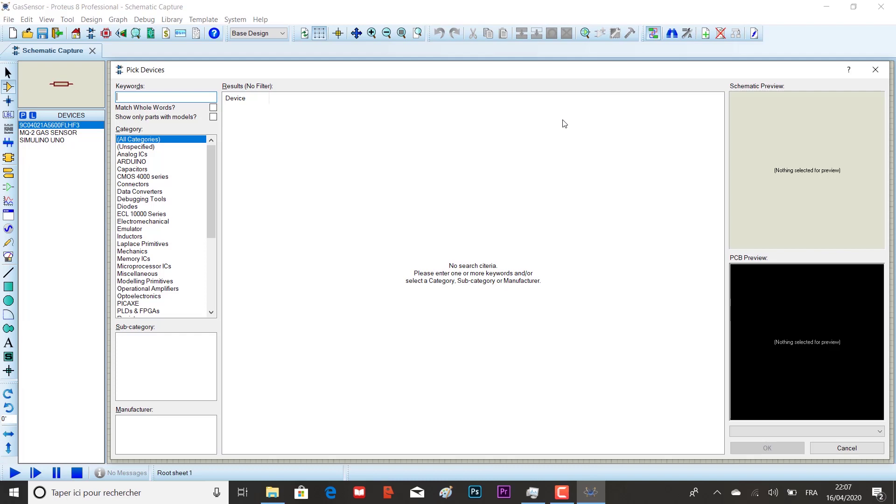
type("L")
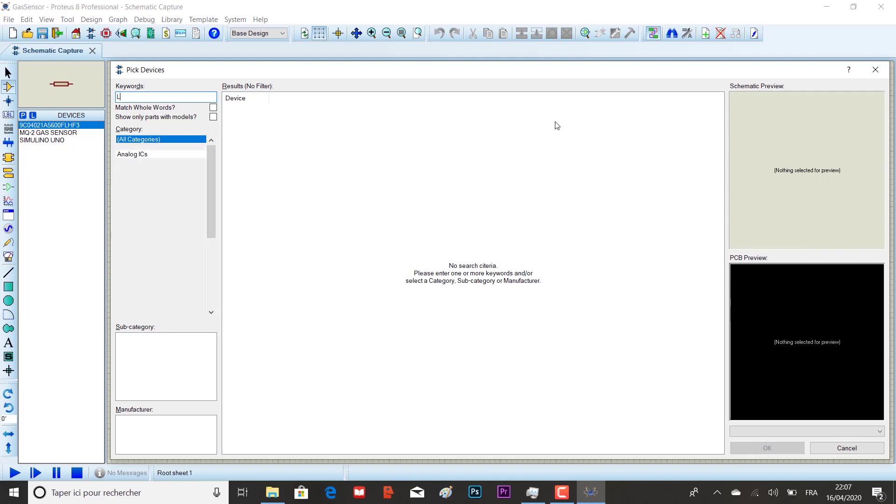
type("ED")
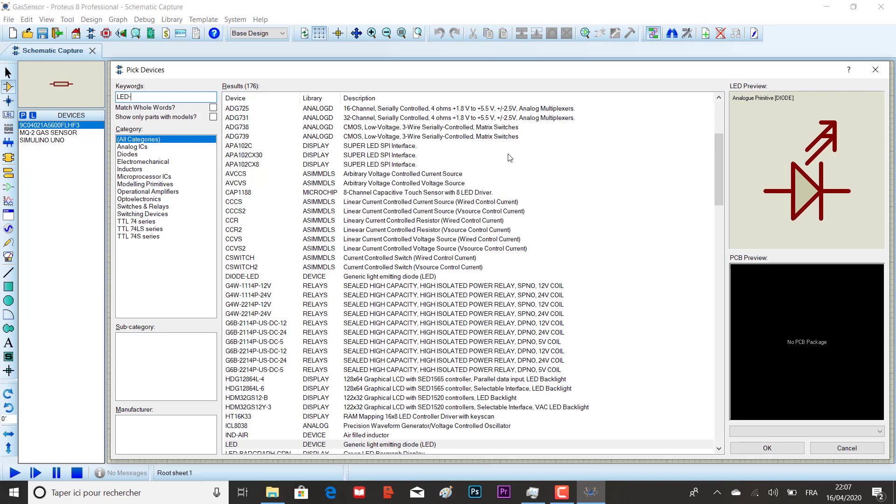
type("-GR")
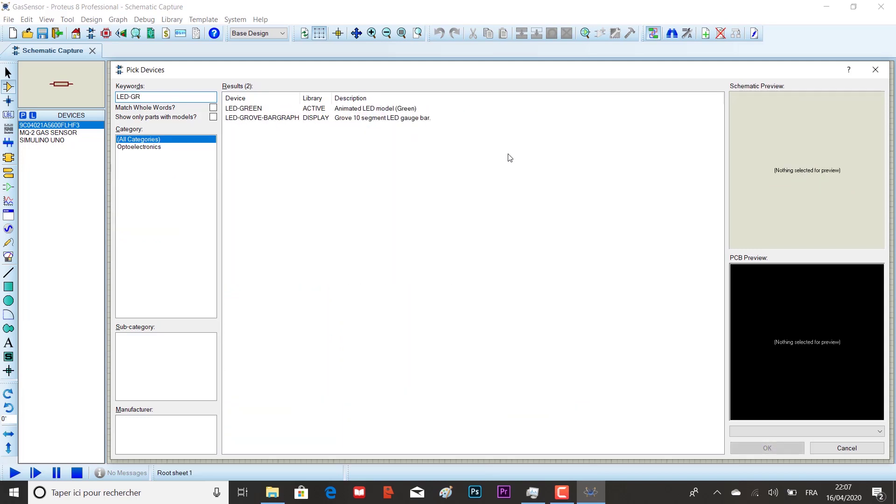
left_click(273, 111)
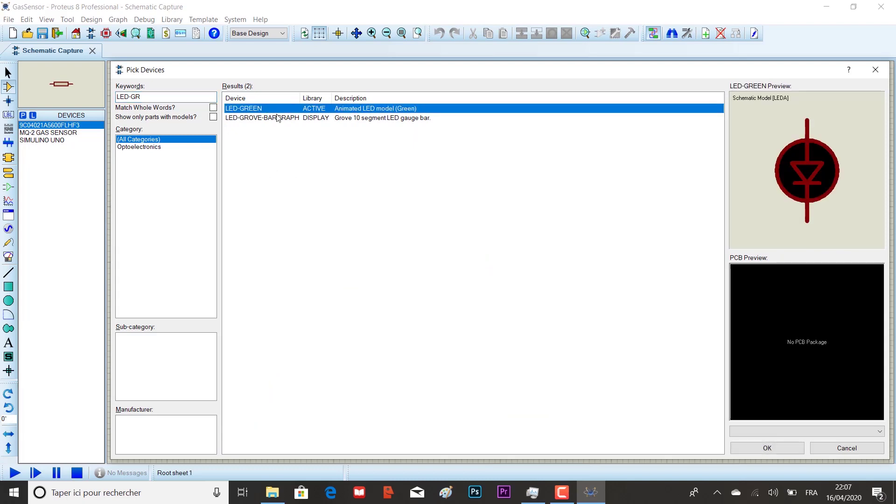
left_click(755, 446)
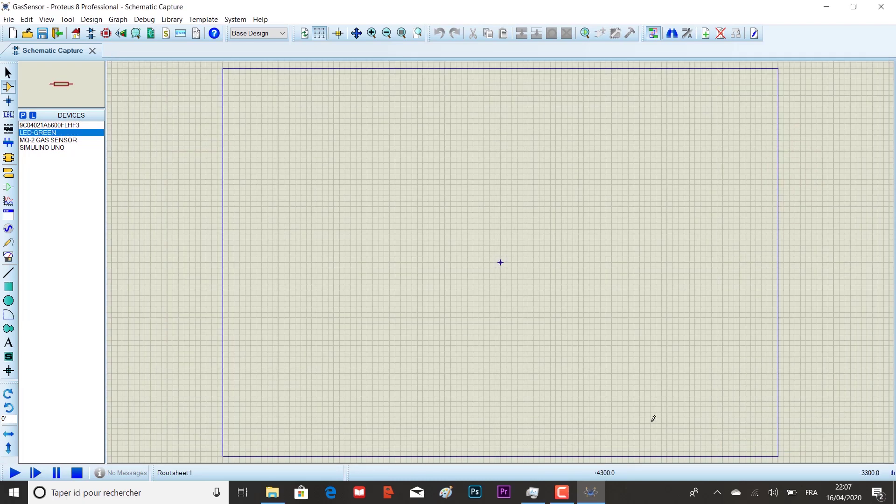
Search the device library for "LED-RED" and add the animated red LED to the device list
left_click(586, 34)
type("L")
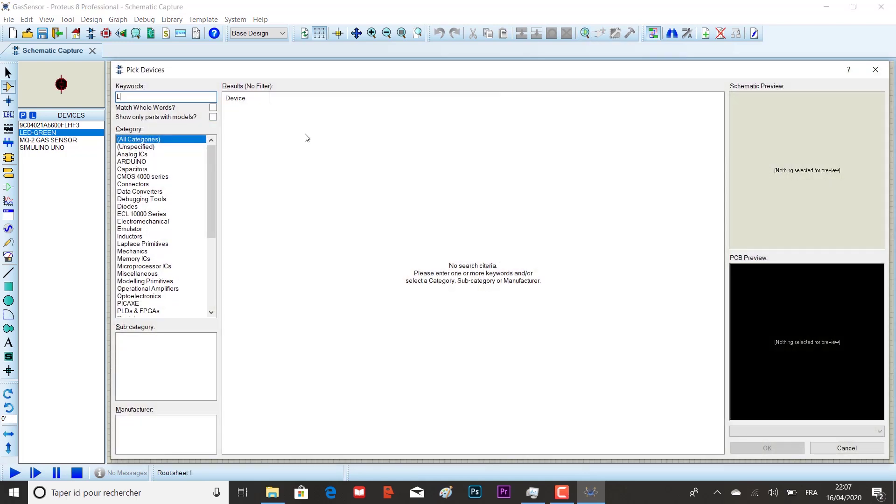
type("ED-RED")
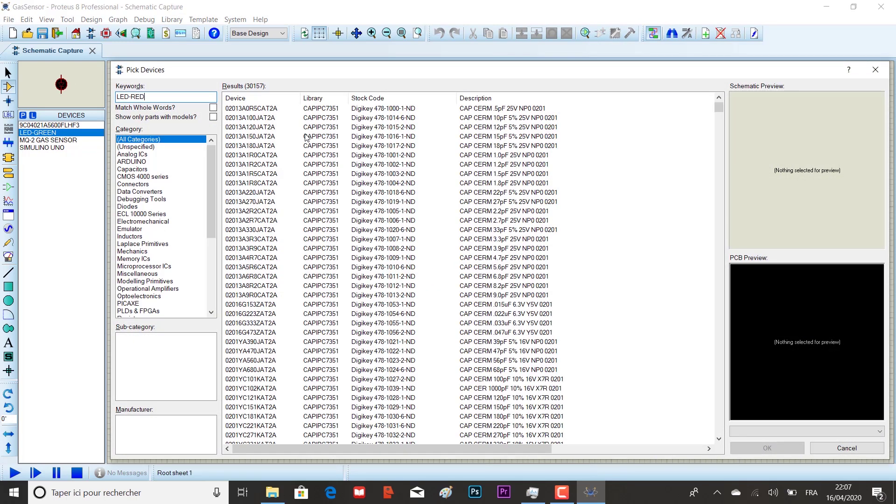
left_click(300, 112)
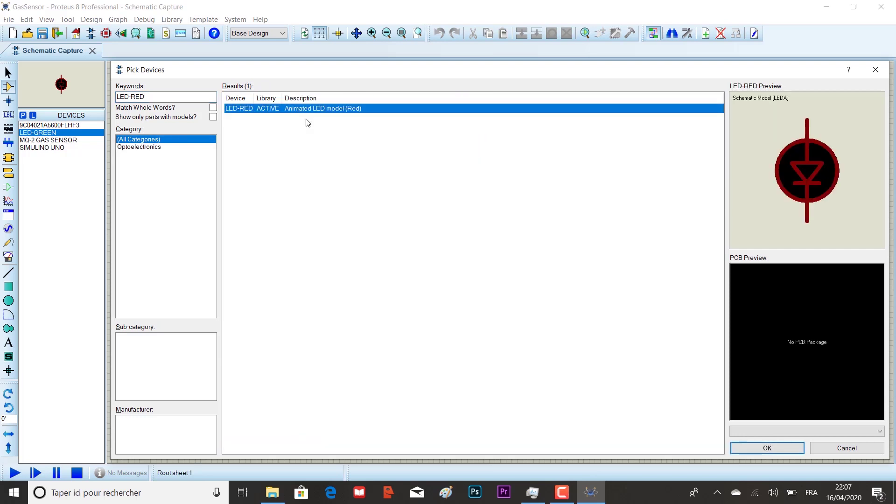
left_click(737, 445)
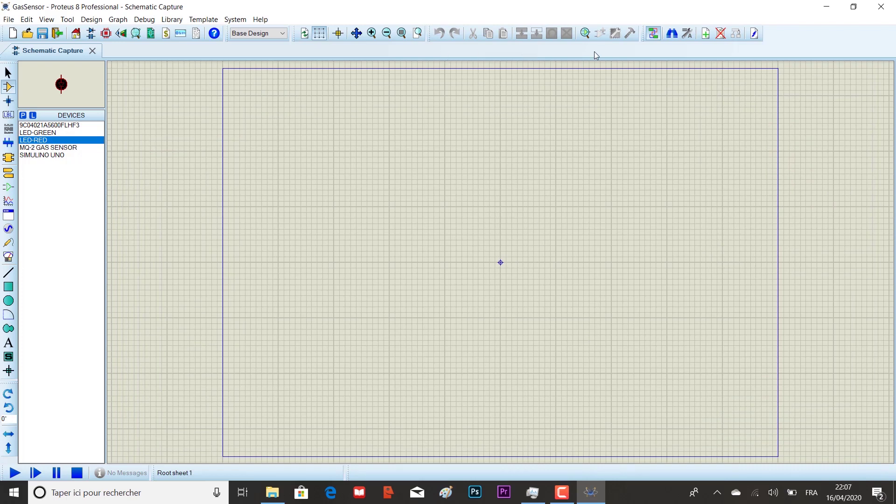
Search the device library for "LM016" and add the LM016L 16x2 alphanumeric LCD to the device list
left_click(586, 35)
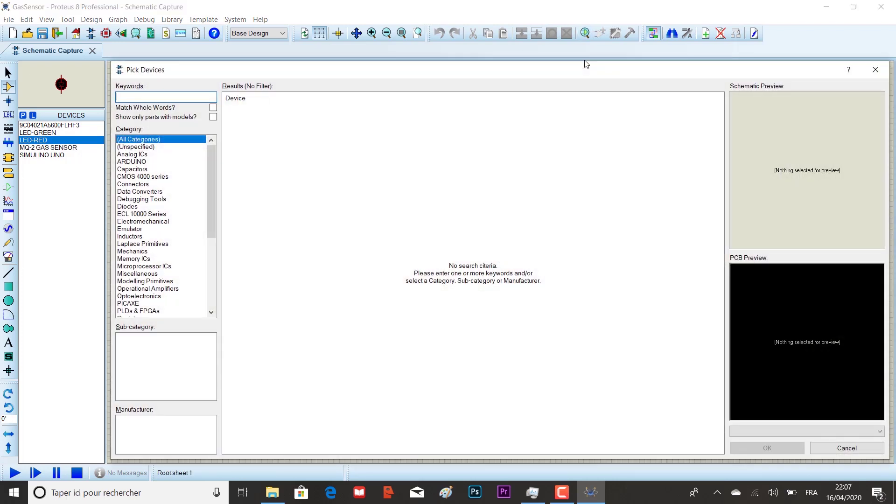
type("L?016")
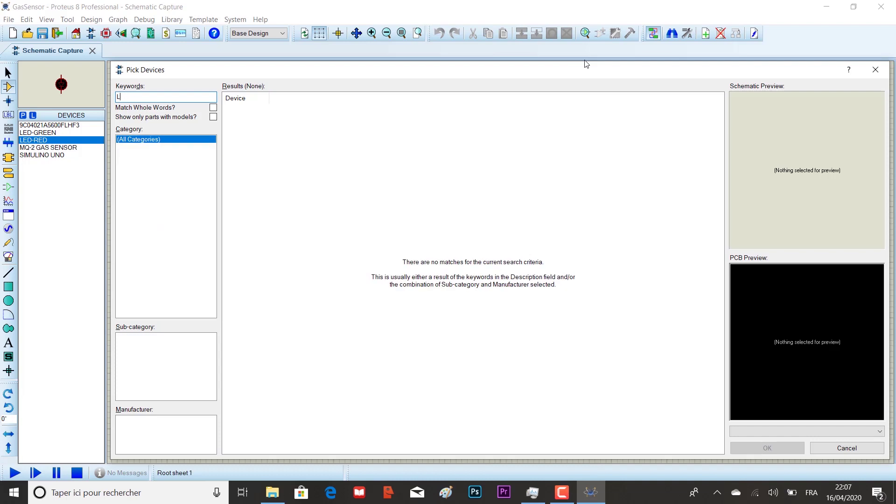
type("M016")
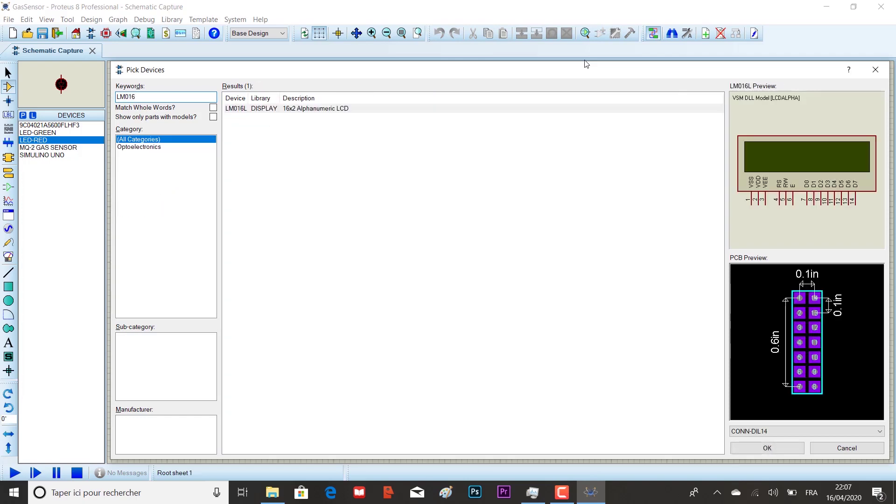
left_click(345, 111)
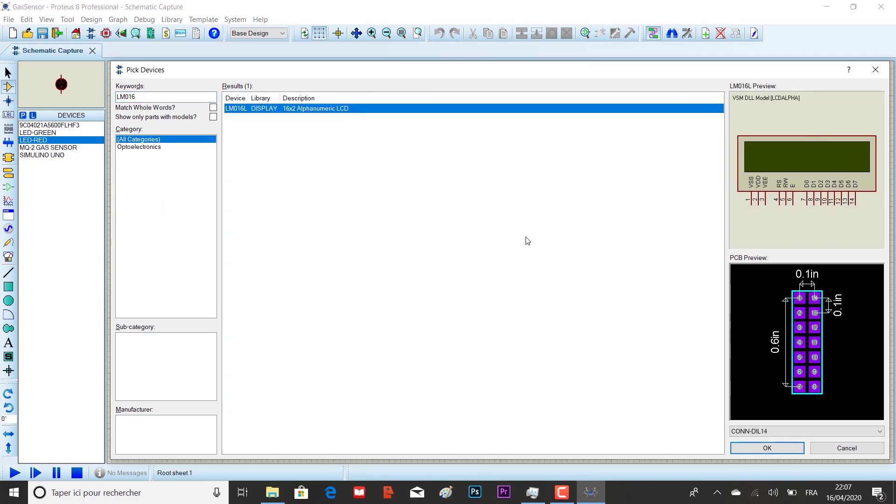
left_click(766, 449)
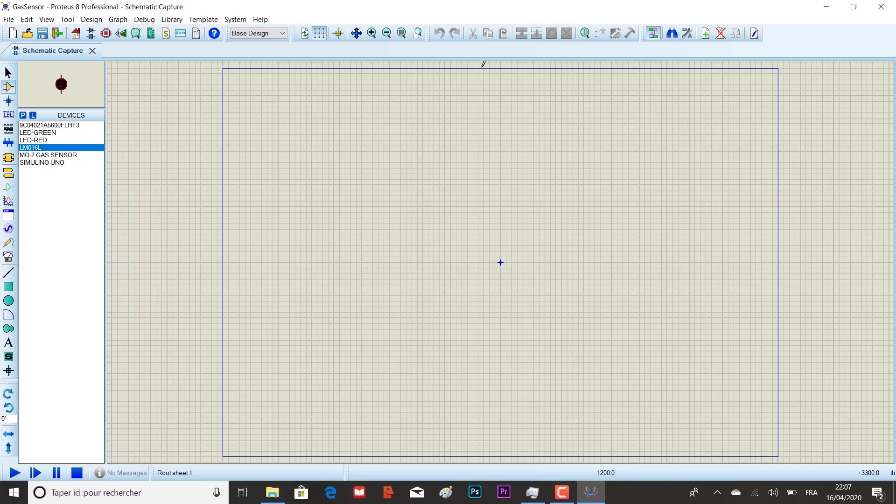
Search the device library for "LOGICTOGGLE" and add the momentary logic state source to the device list
key("p")
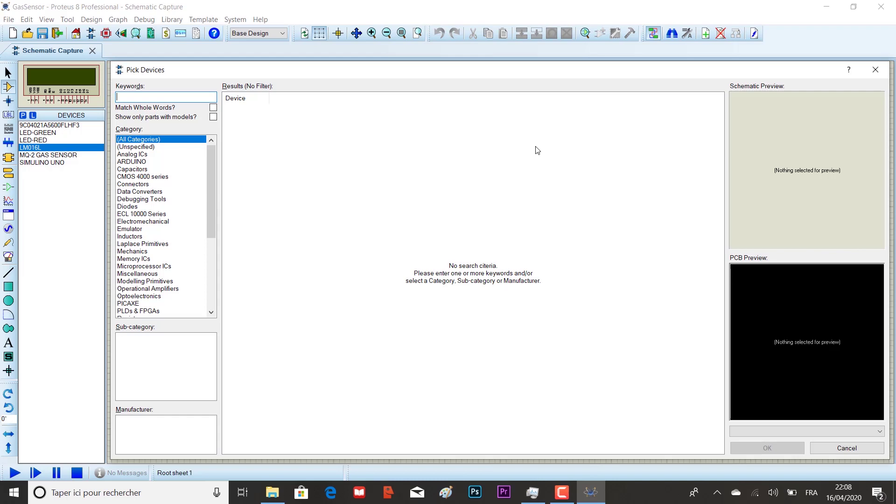
type("LOGIC")
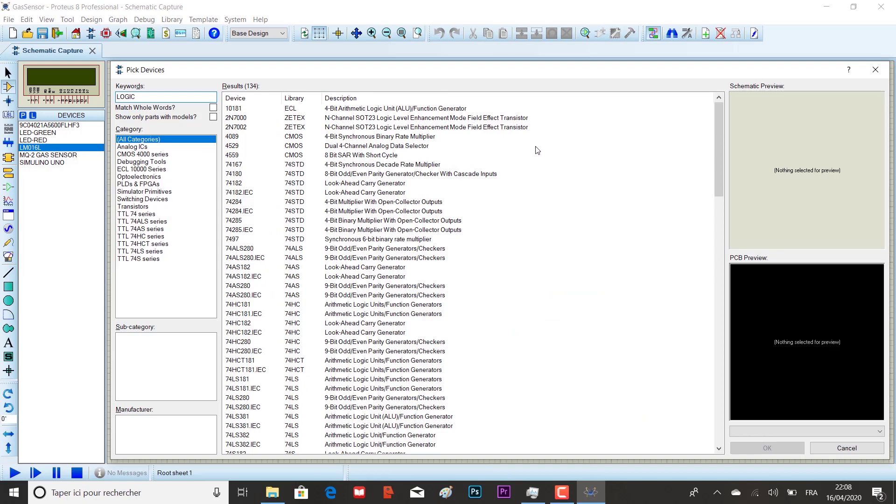
type("TOGGLE")
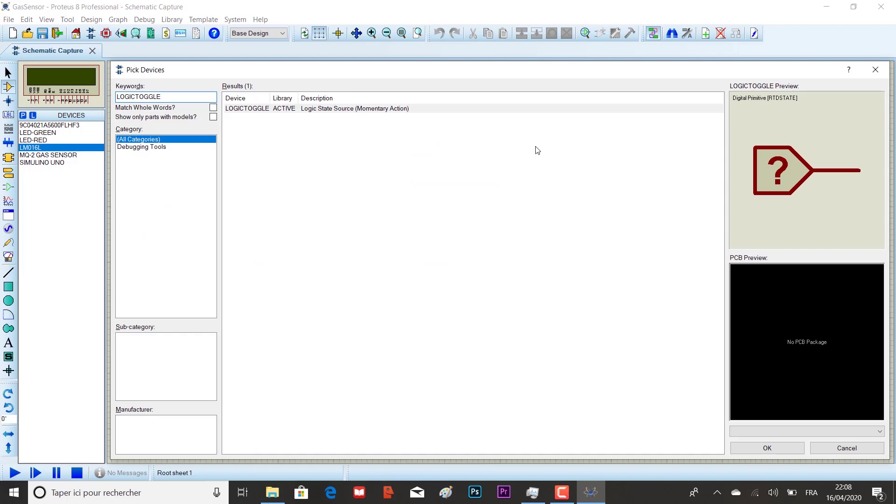
left_click(400, 111)
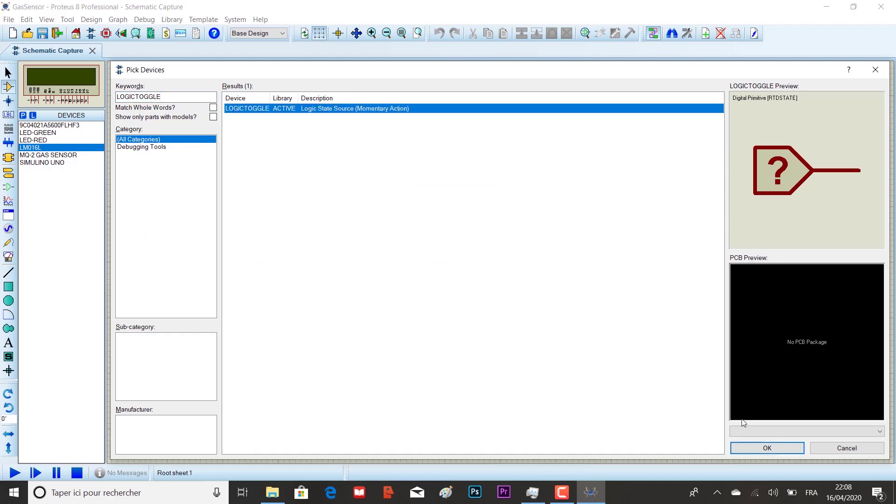
left_click(766, 448)
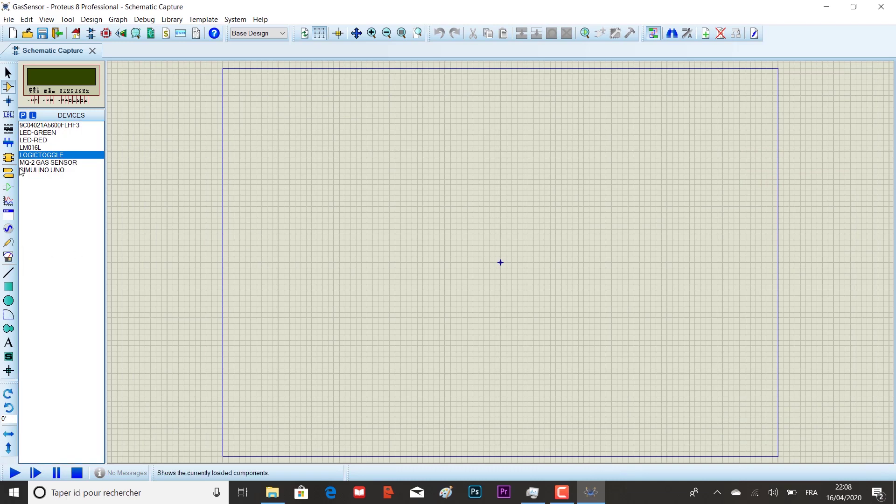
Place the SIMULINO UNO board near the centre of the schematic sheet
left_click(31, 171)
left_click(519, 263)
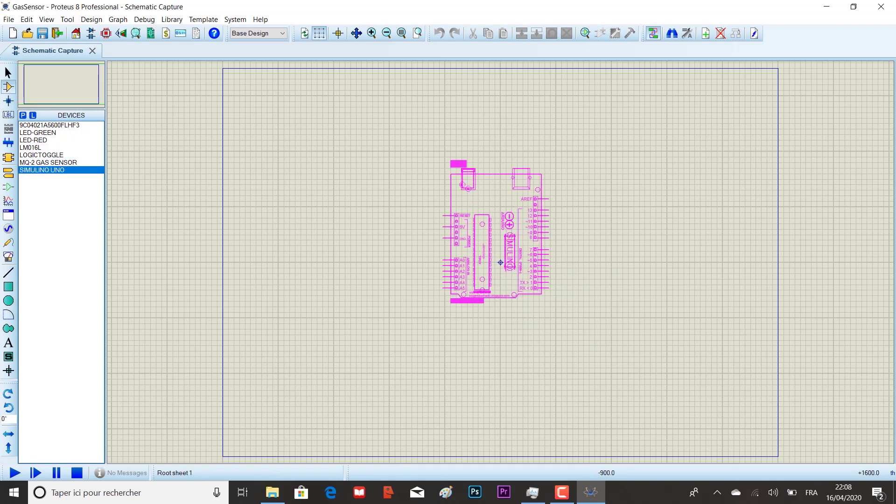
left_click(500, 263)
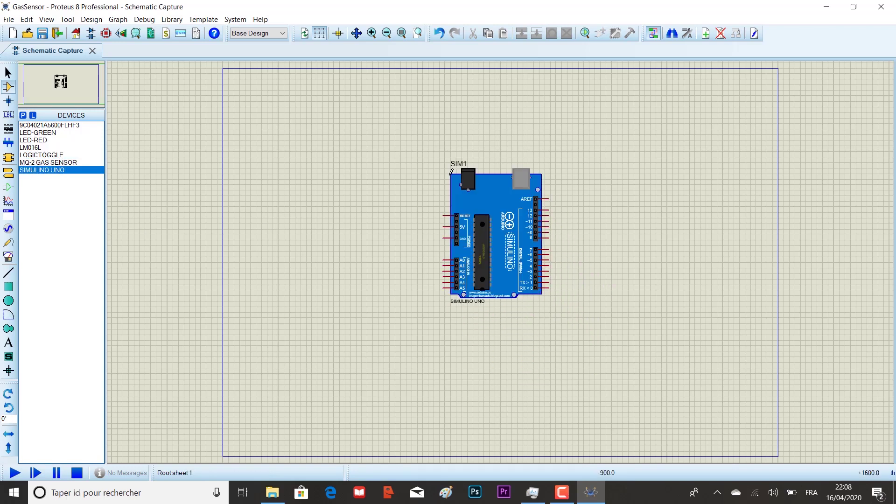
Place the MQ-2 GAS SENSOR below and left of the Arduino board, and a LOGICTOGGLE just above the sensor's TestPin
left_click(47, 162)
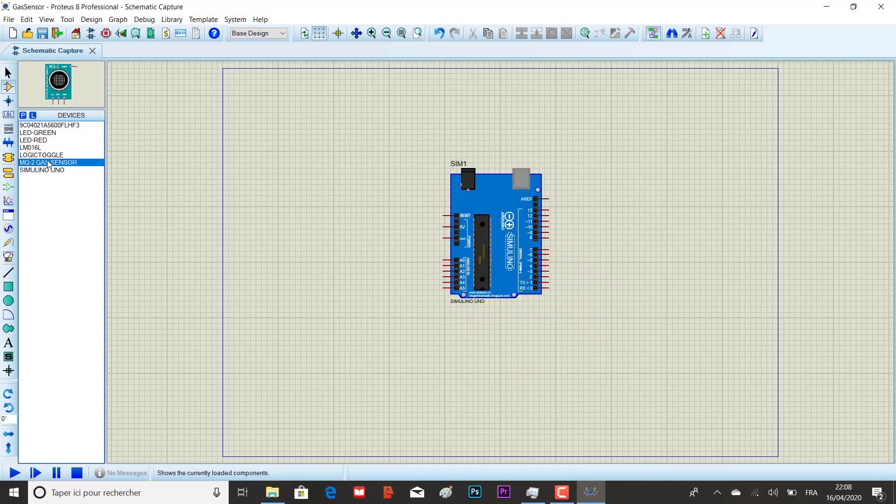
left_click(345, 346)
left_click(332, 355)
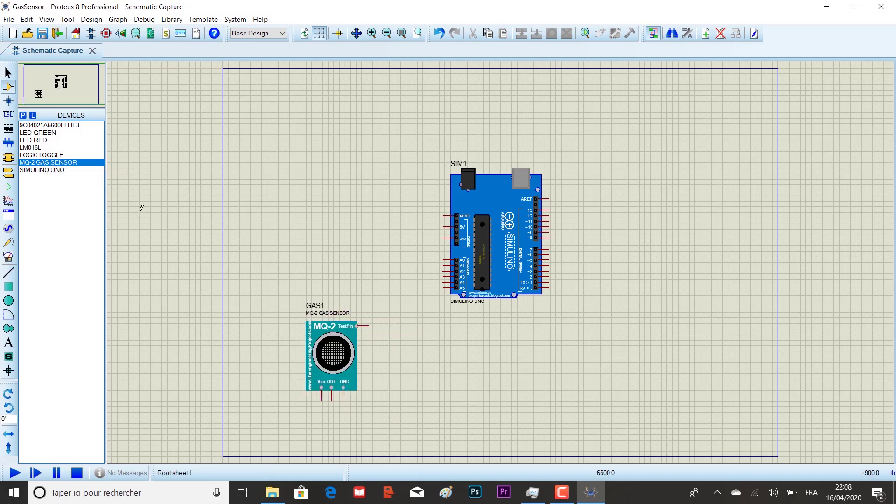
left_click(50, 156)
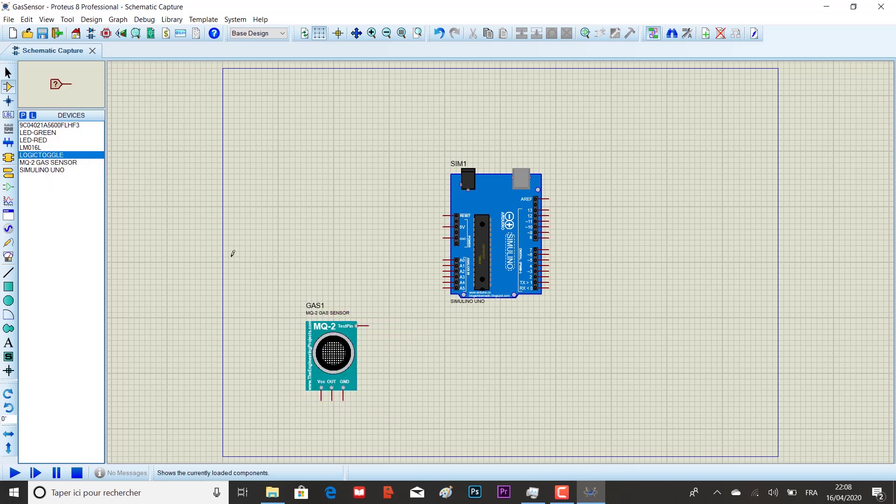
left_click(379, 299)
left_click(372, 295)
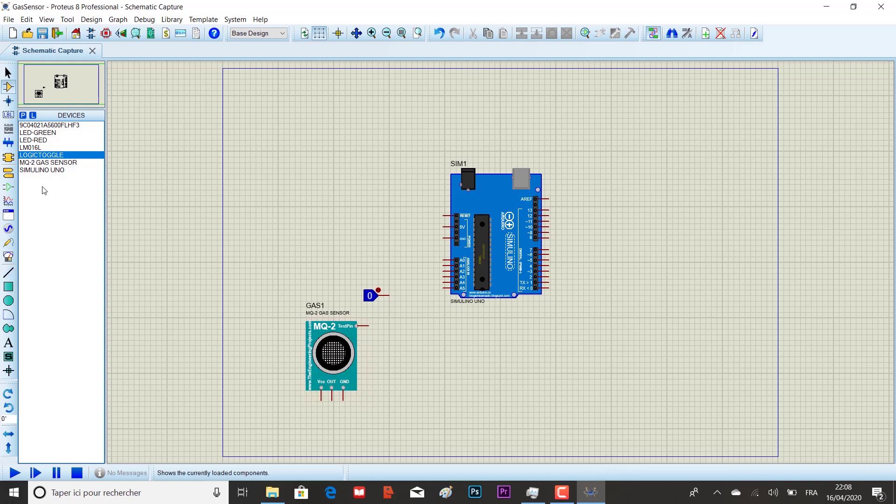
Place a POWER terminal above the gas sensor, left of the Arduino board, and label it "Vcc"
left_click(8, 173)
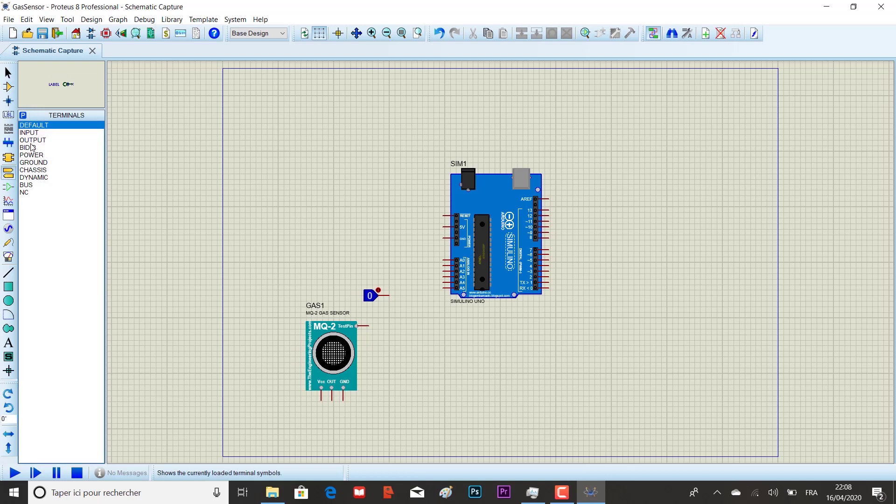
left_click(32, 155)
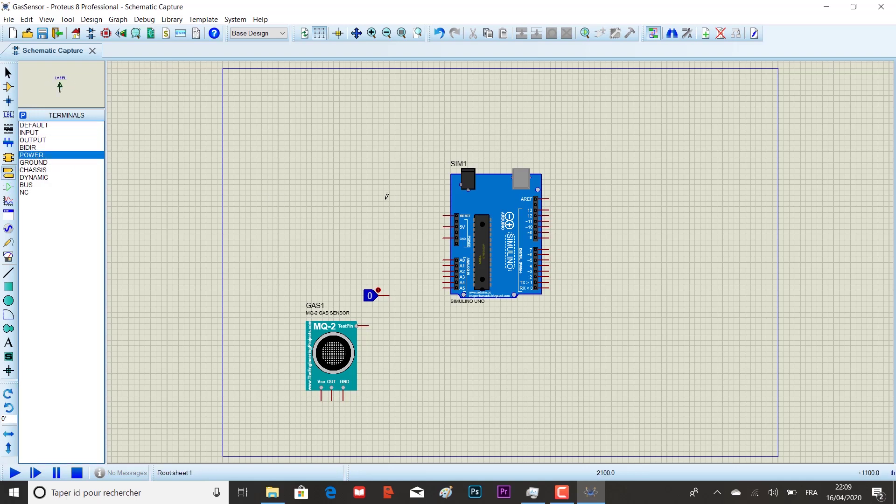
left_click(356, 178)
double_click(359, 182)
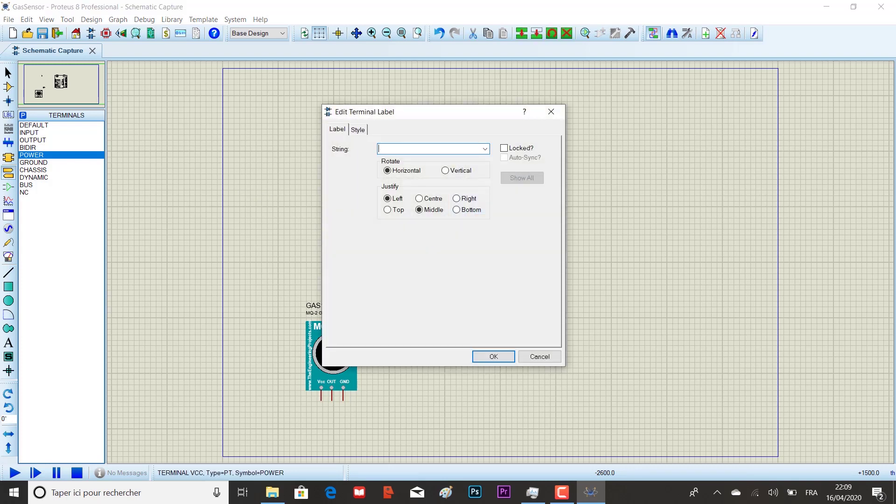
type("V")
key("Caps_Lock")
type("cc")
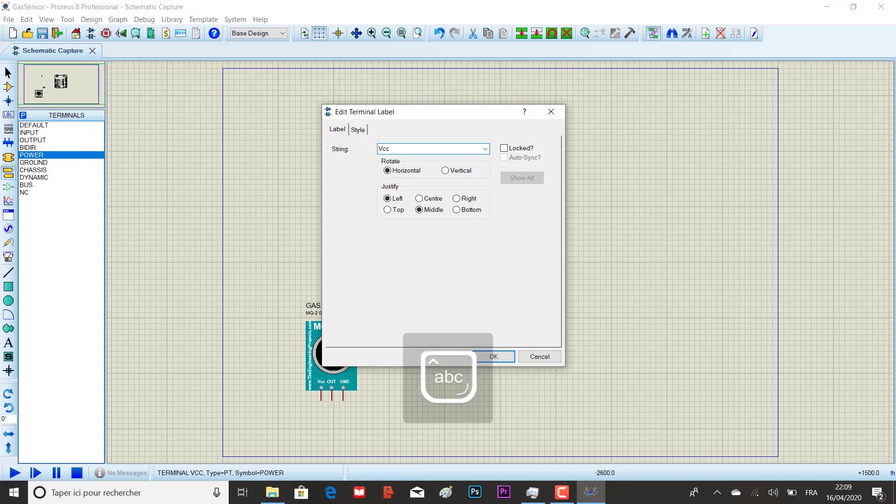
left_click(494, 356)
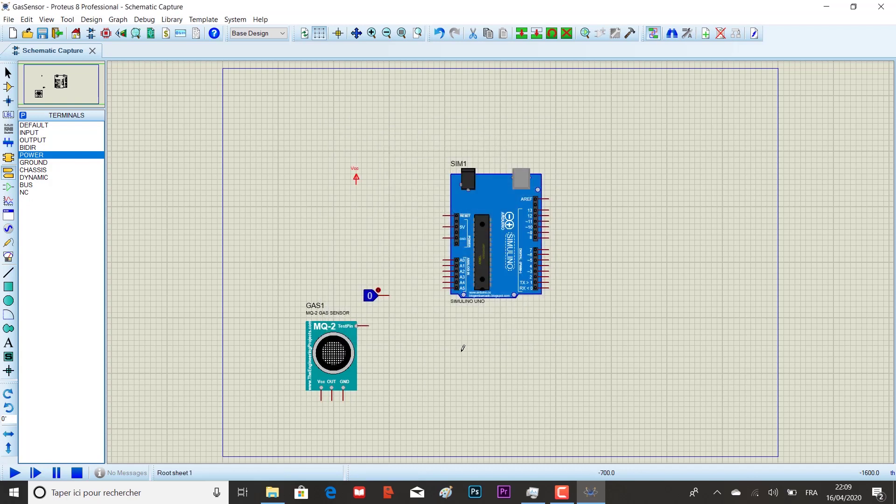
Place a GROUND terminal between the logic toggle and the Arduino board's power pins
left_click(43, 164)
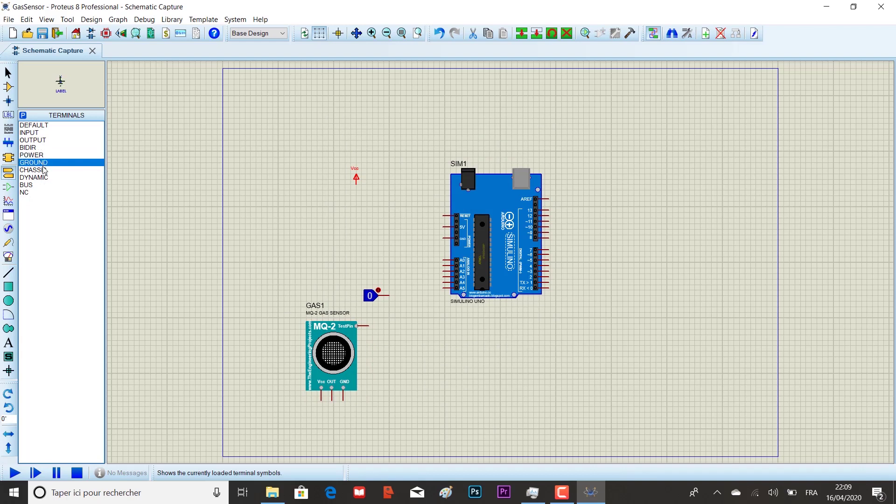
left_click(414, 243)
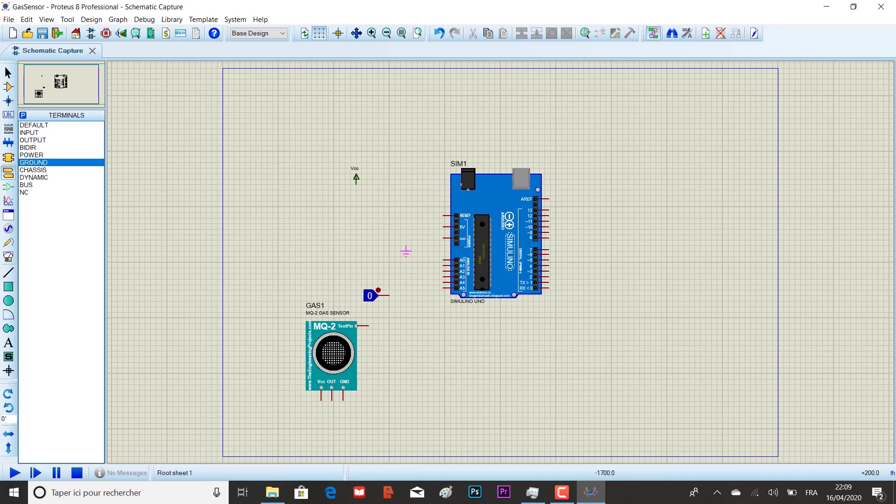
left_click(406, 251)
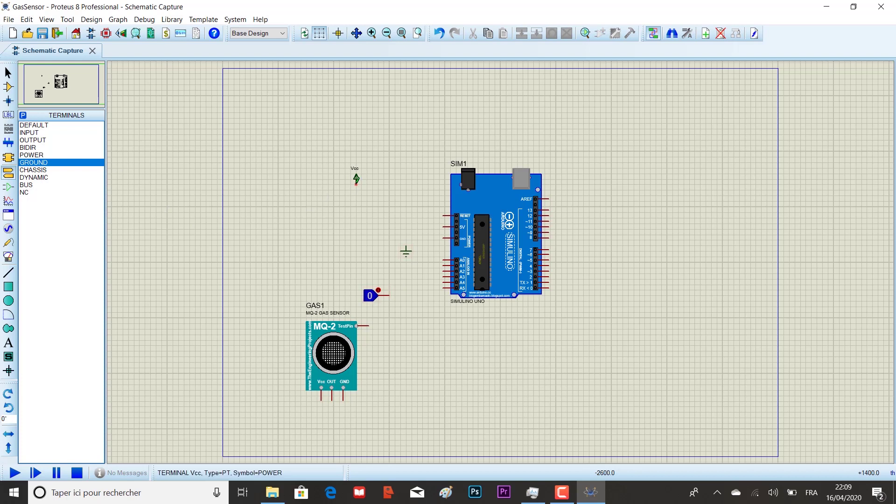
Wire the gas sensor's Vcc pin to the Vcc terminal, and its GND pin and the Arduino's GND pin to the ground terminal
left_click(356, 183)
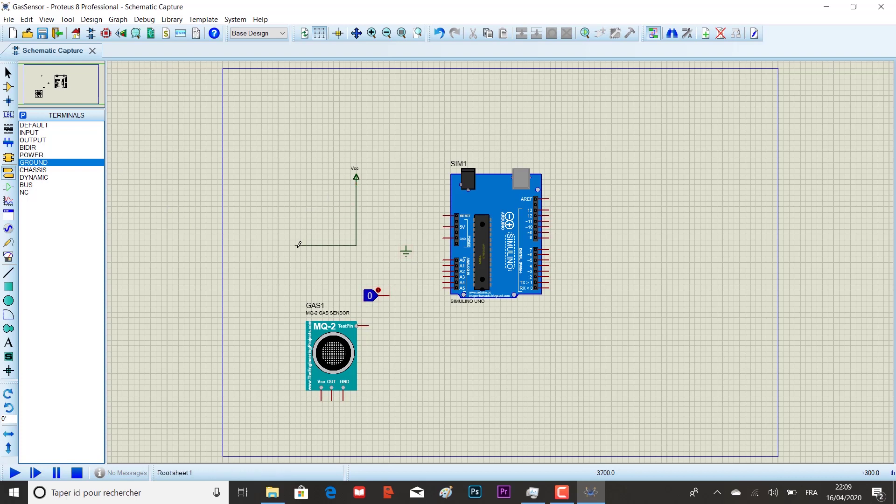
left_click(321, 400)
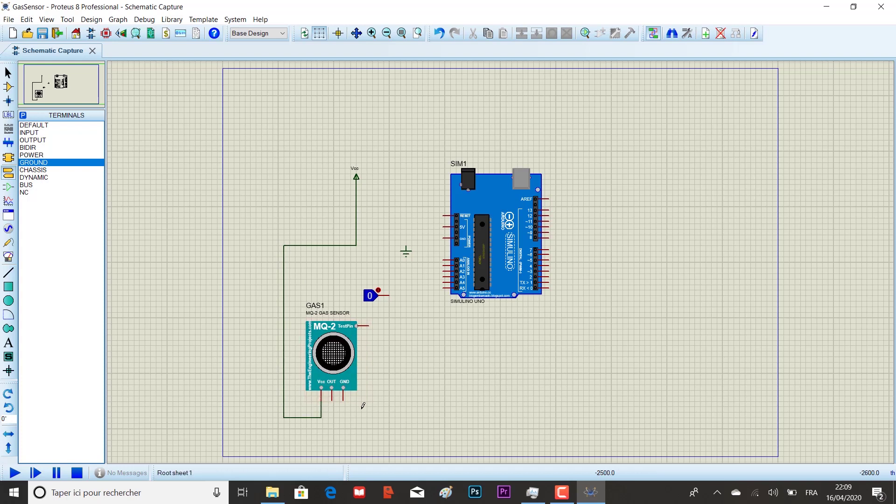
left_click(344, 399)
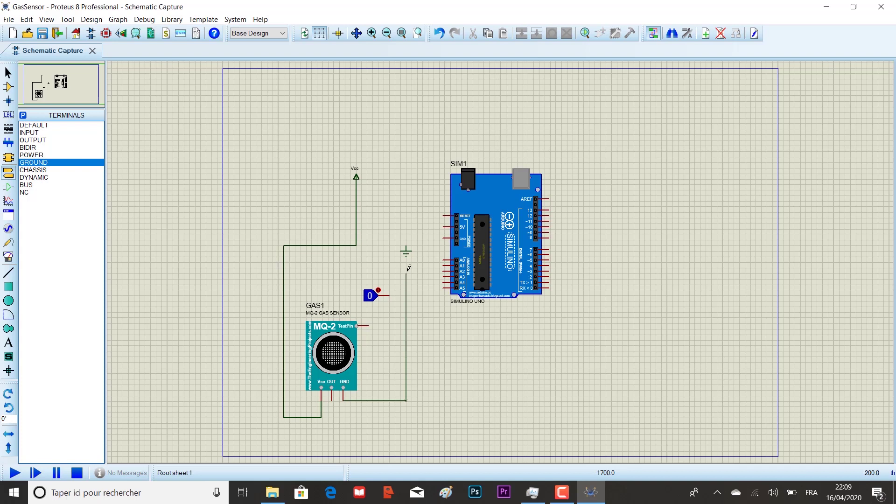
left_click(406, 242)
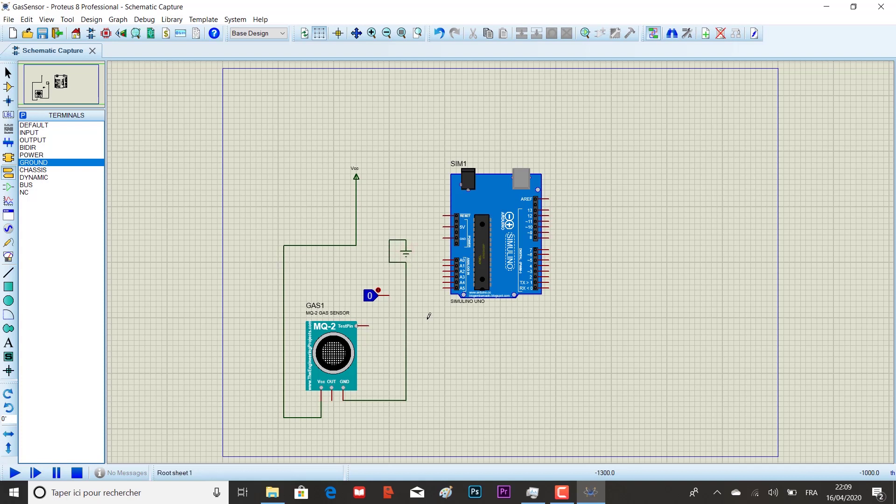
left_click(442, 238)
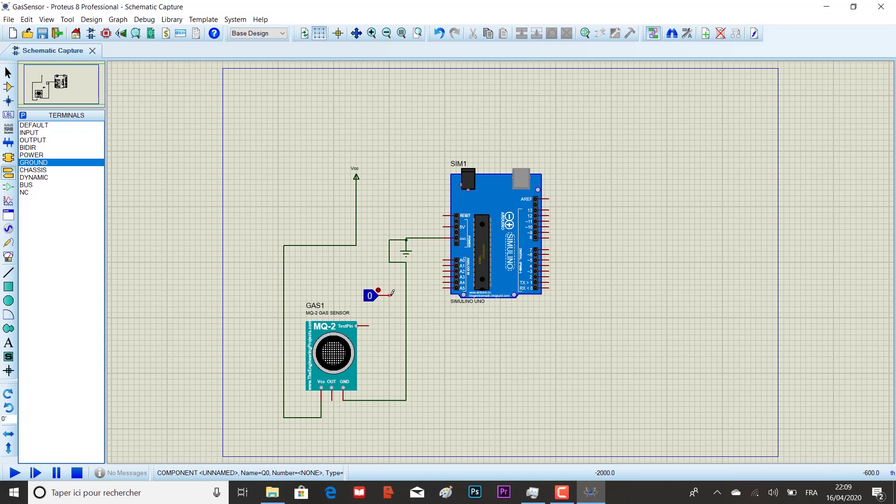
Wire the logic toggle to the gas sensor's TestPin, and the Arduino's 5V pin to the Vcc terminal's wire
left_click(391, 295)
left_click(368, 326)
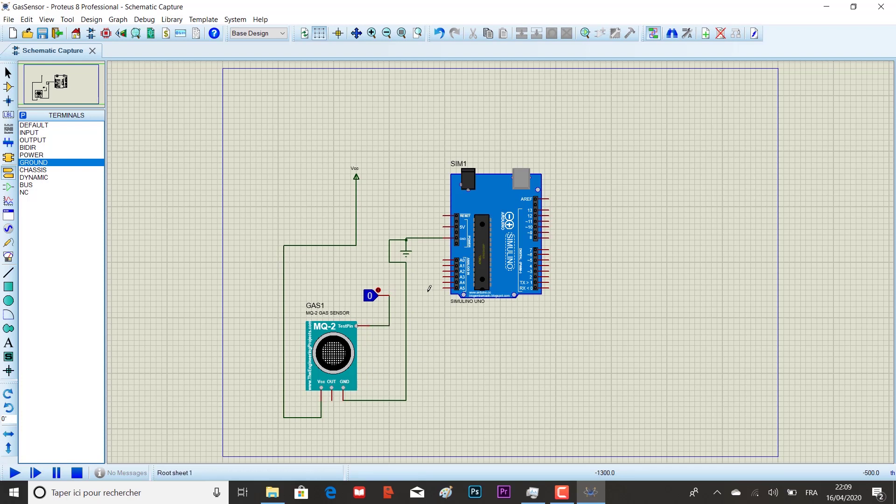
left_click(445, 227)
left_click(356, 229)
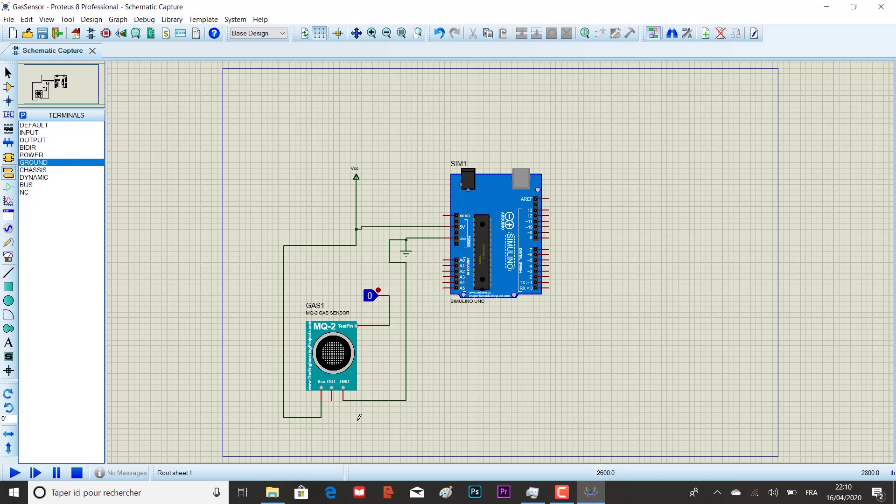
Wire the gas sensor's OUT pin around below the Arduino board to its digital pin 9
left_click(332, 388)
left_click(567, 418)
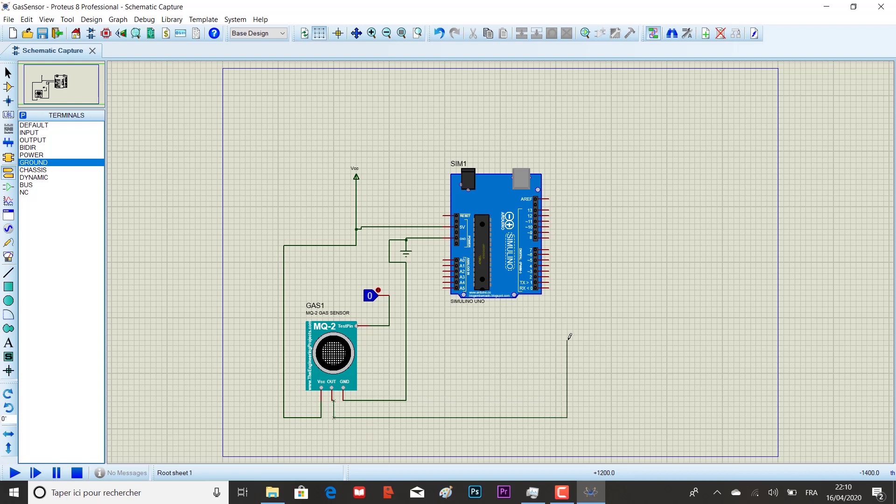
left_click(551, 228)
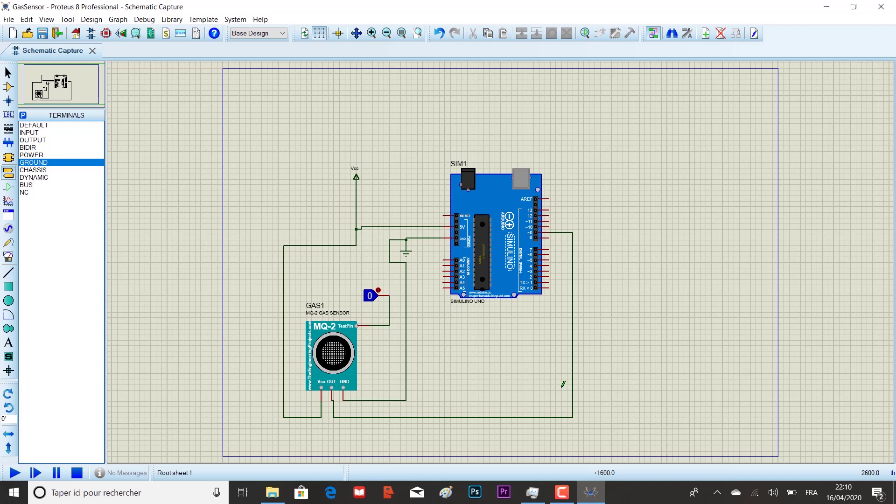
Place a 9C04021A5600FLHF3 resistor to the right of the Arduino's lower digital pins and rotate it clockwise to stand vertically
left_click(8, 87)
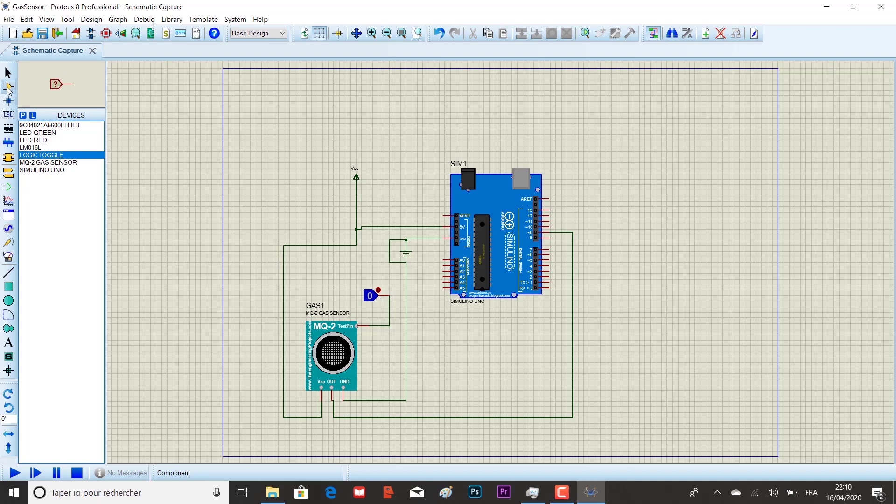
left_click(42, 125)
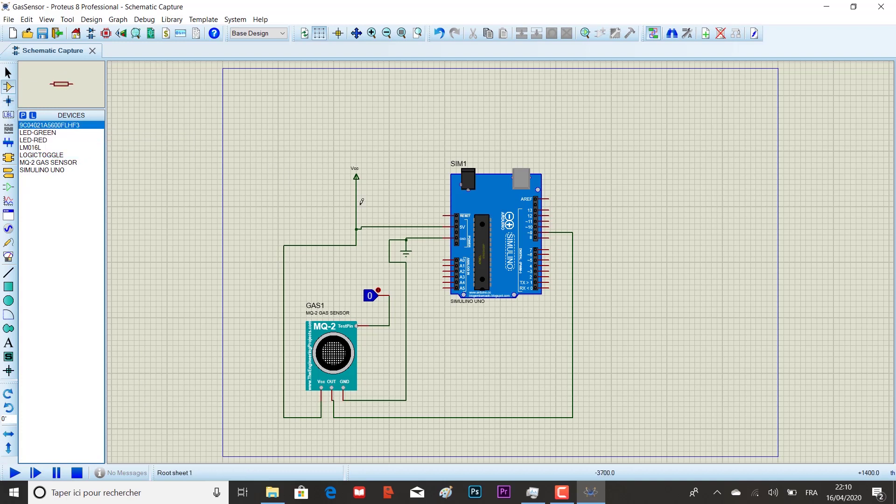
left_click(621, 264)
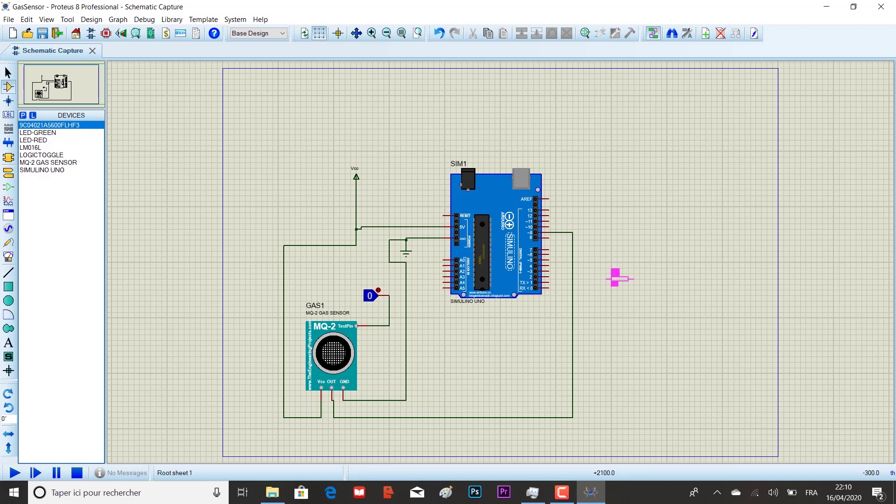
left_click(620, 278)
right_click(622, 279)
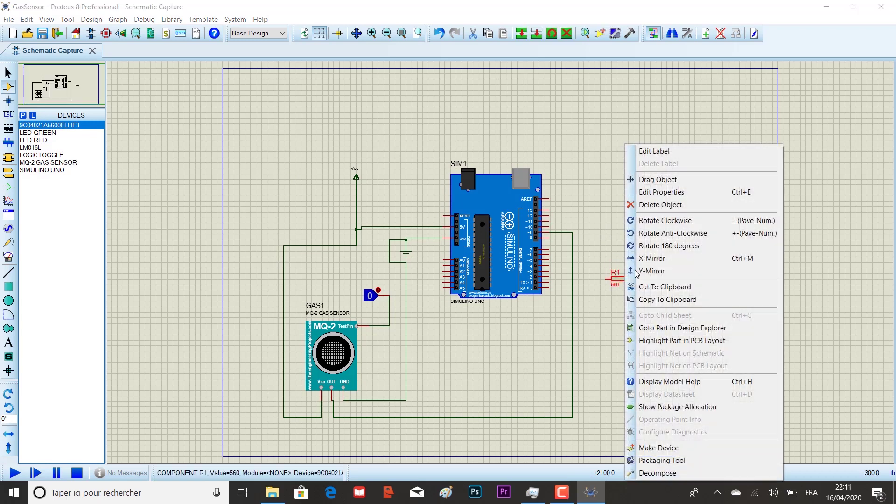
left_click(664, 222)
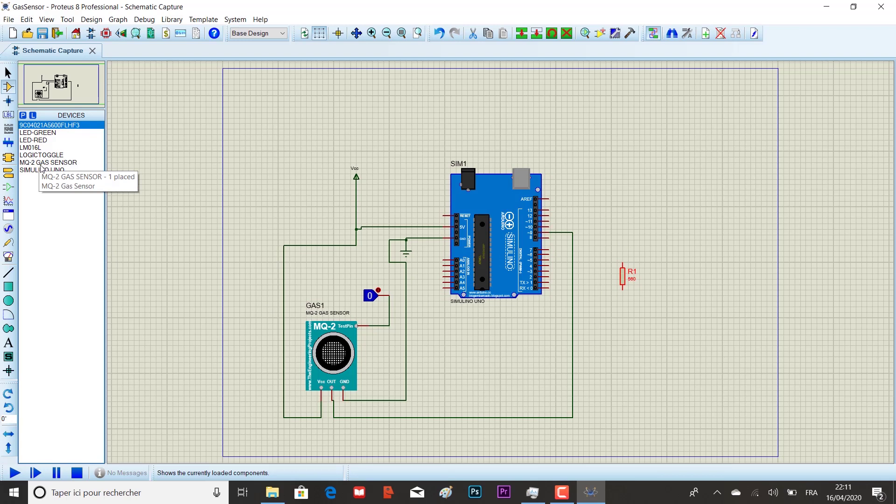
Place an LED-GREEN directly below the vertical resistor
left_click(44, 133)
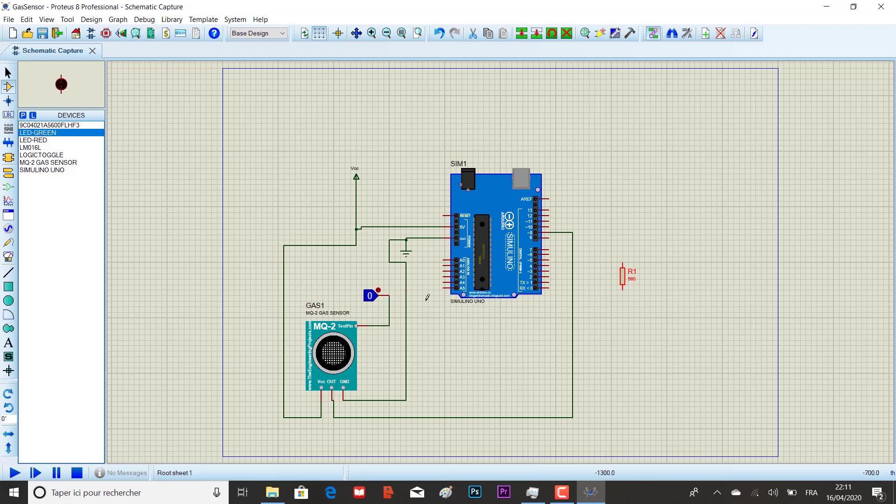
left_click(629, 326)
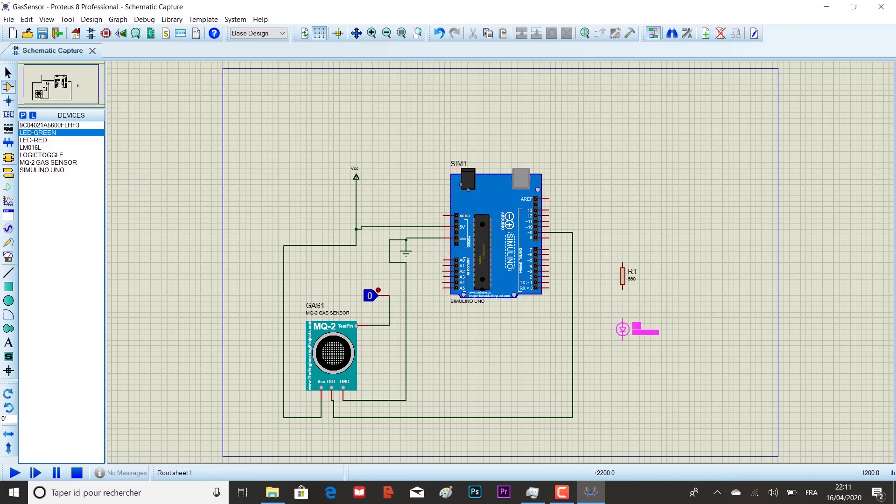
left_click(623, 329)
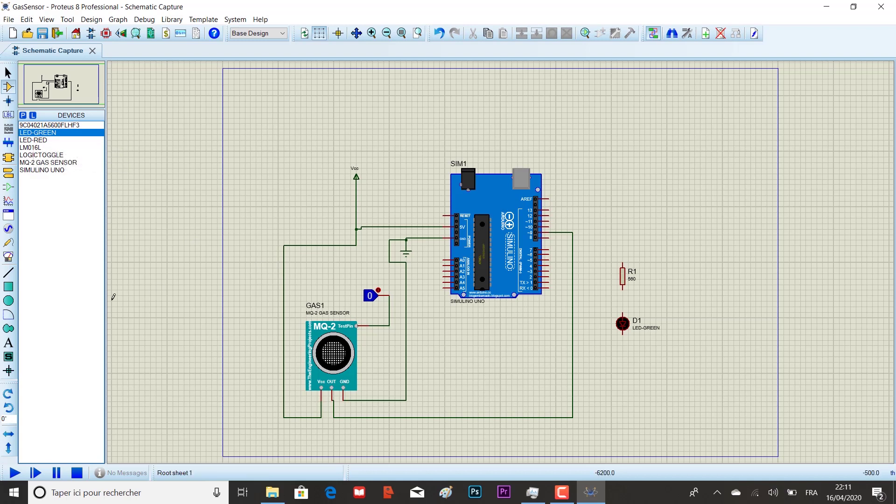
Place a second 9C04021A5600FLHF3 resistor to the right of R1 and rotate it clockwise
left_click(43, 125)
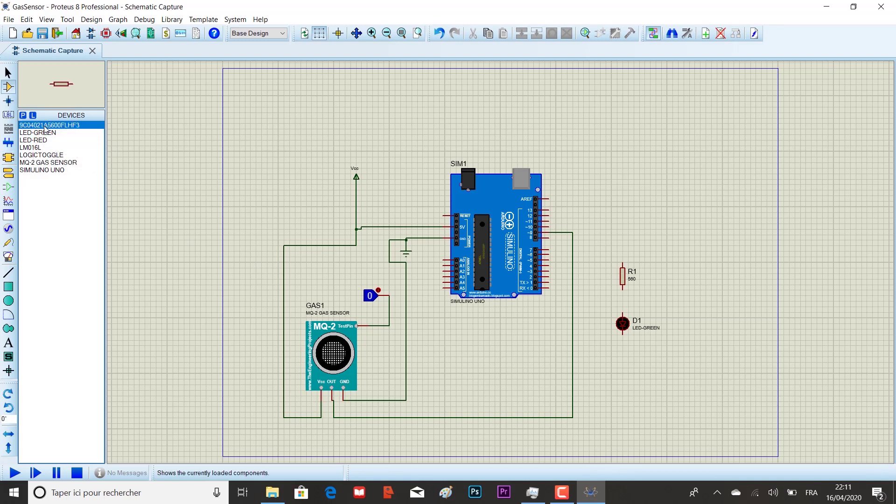
left_click(682, 267)
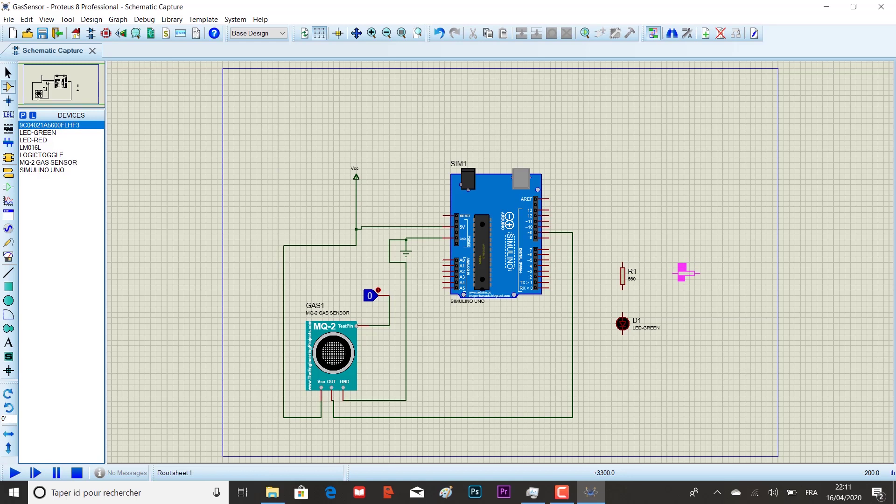
left_click(681, 273)
right_click(689, 273)
left_click(712, 221)
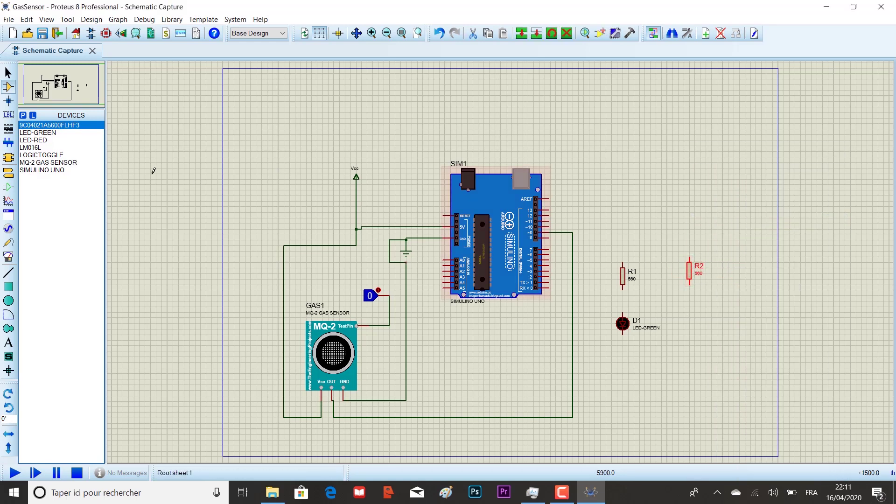
Place an LED-RED below resistor R2, and a GROUND terminal below and midway between the two LEDs
left_click(41, 141)
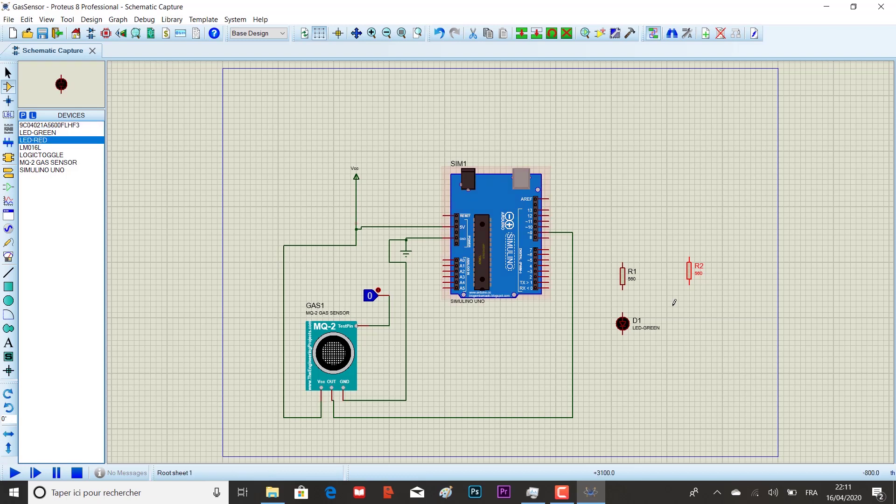
left_click(690, 324)
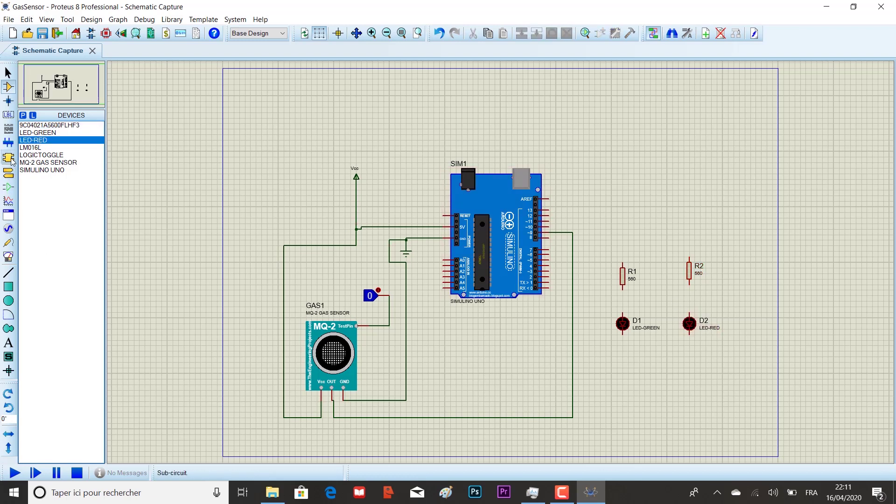
left_click(9, 173)
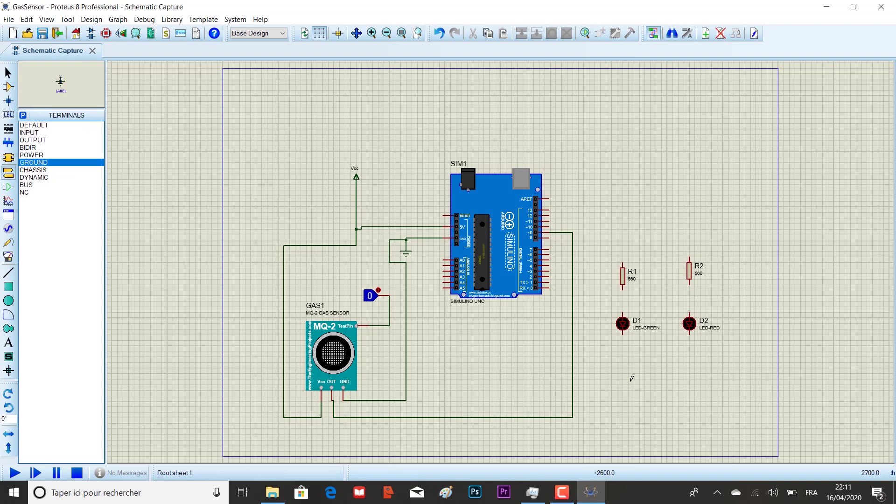
left_click(661, 372)
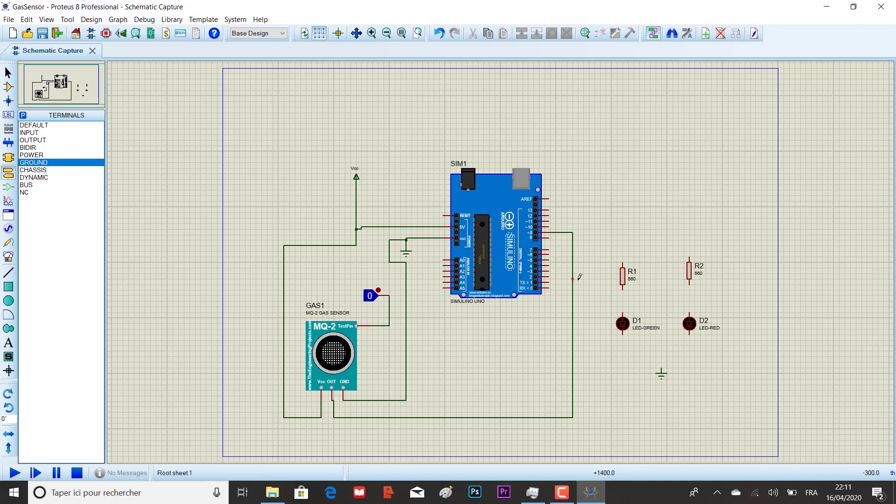
Wire Arduino digital pin 6 through resistor R1 and the green LED to the ground terminal below the LEDs
left_click(550, 255)
left_click(622, 258)
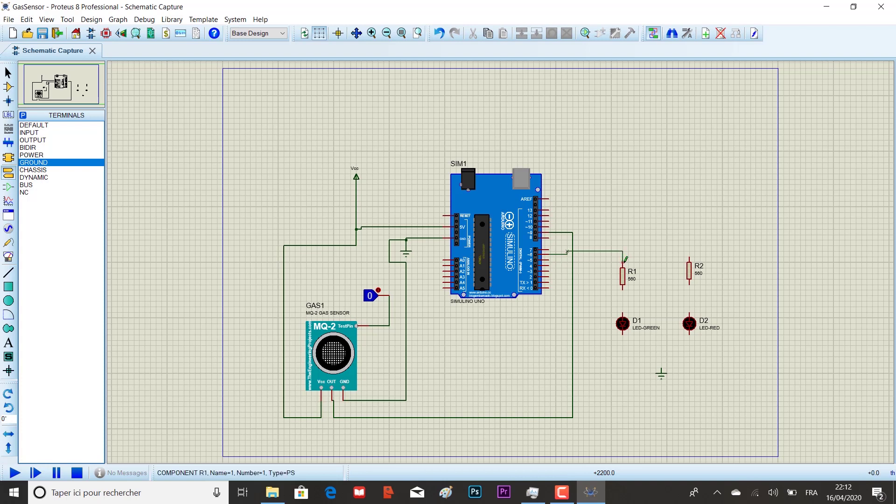
left_click(622, 262)
left_click(622, 288)
left_click(623, 327)
left_click(623, 332)
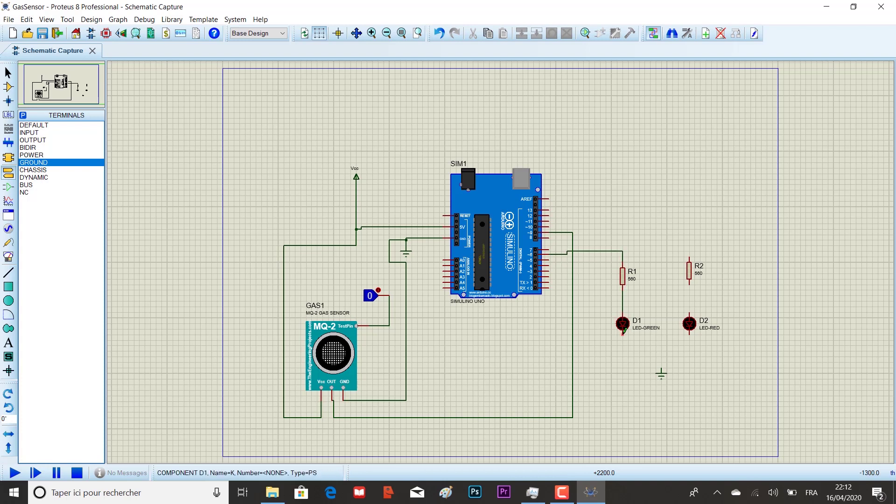
left_click(661, 365)
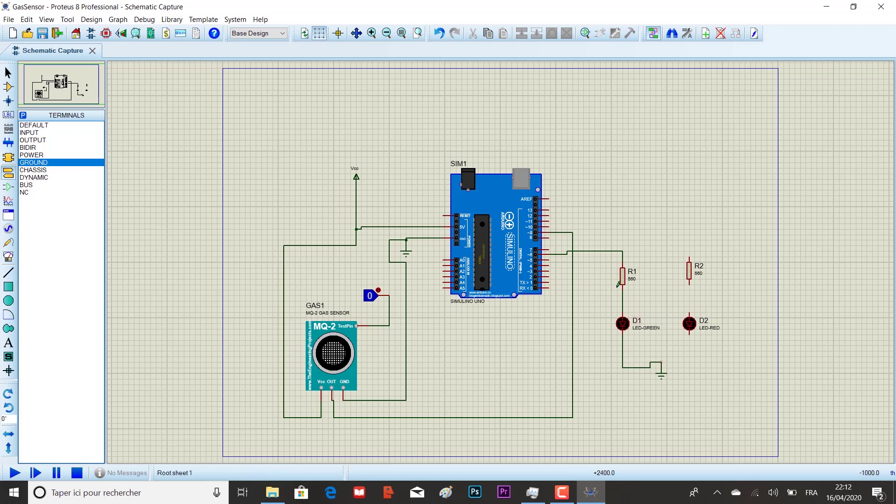
Wire Arduino digital pin 7 through resistor R2 and the red LED to the ground terminal below the LEDs
left_click(552, 245)
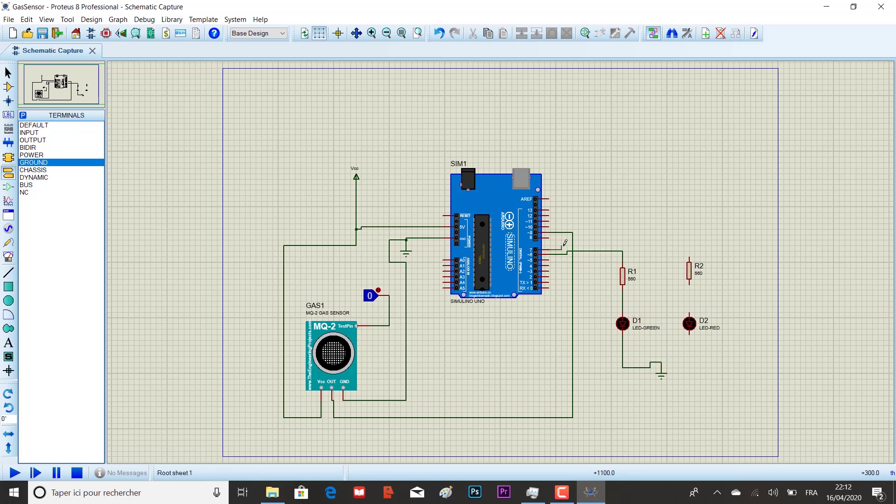
left_click(691, 255)
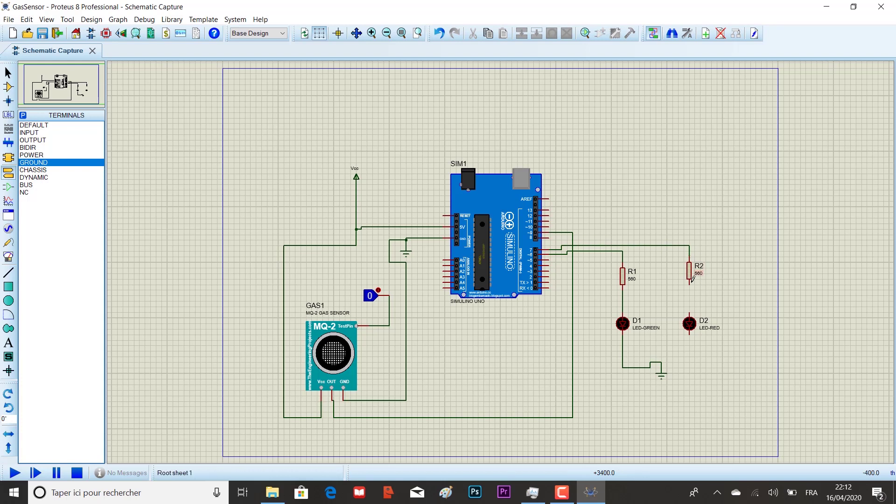
left_click(690, 282)
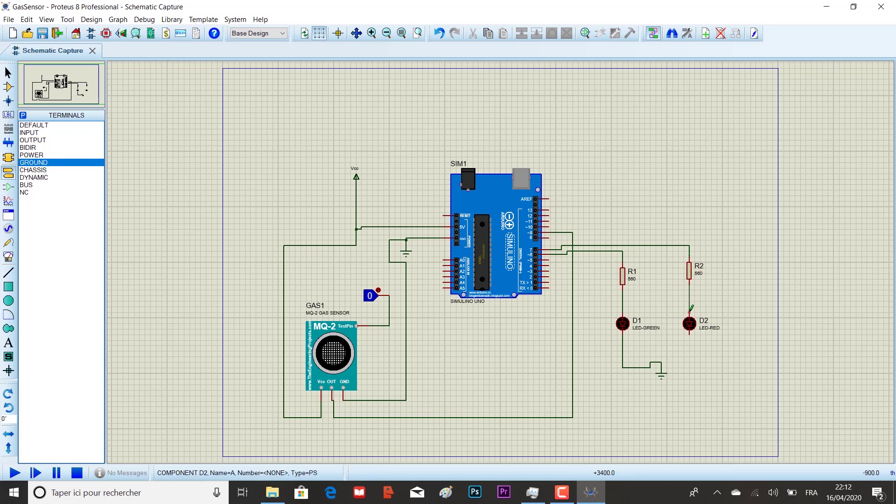
left_click(690, 333)
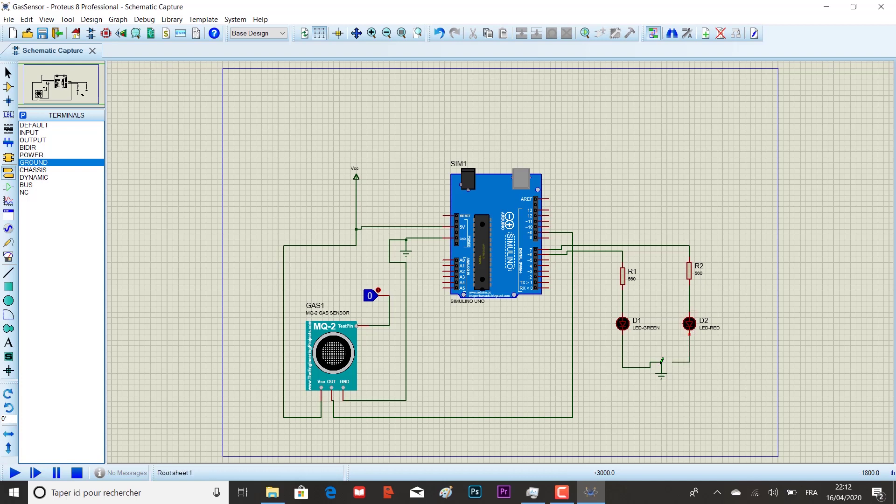
left_click(662, 362)
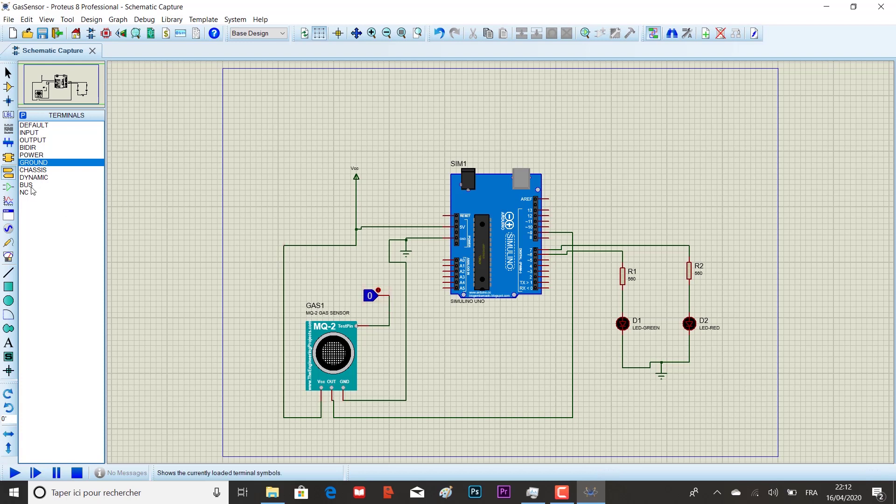
Place an LM016L LCD in the free area to the upper right of the Arduino, above resistor R2
left_click(8, 86)
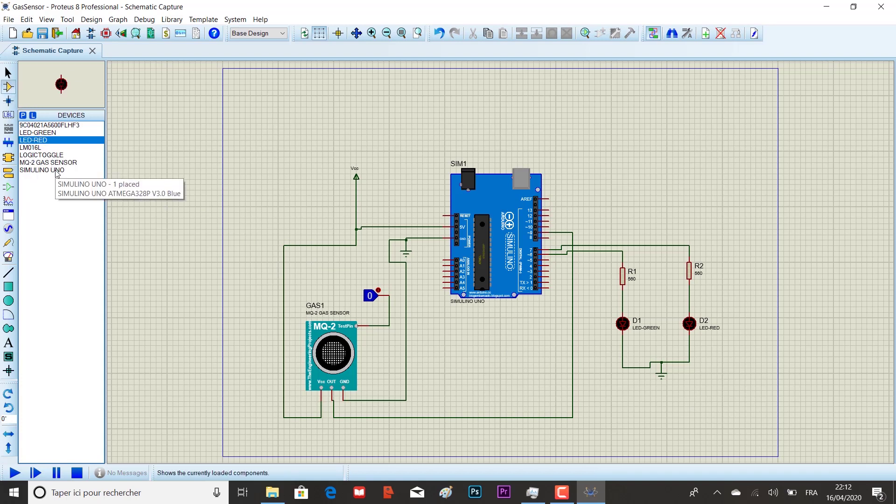
left_click(39, 147)
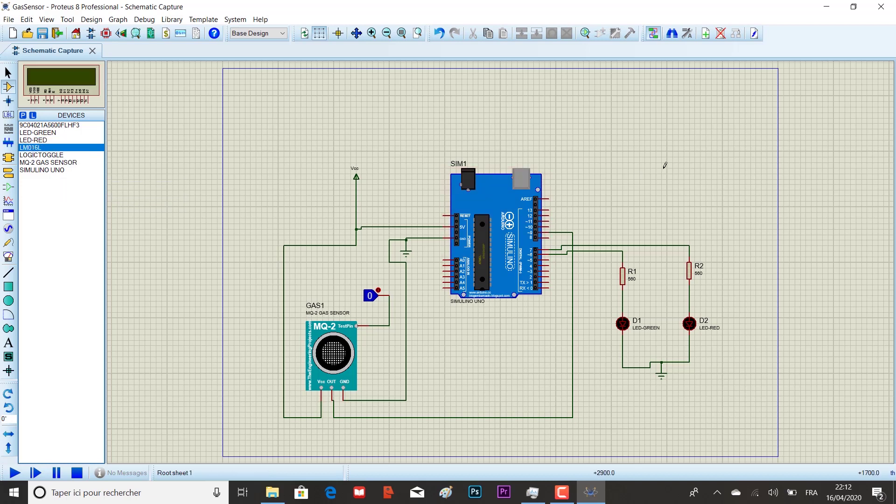
left_click(704, 161)
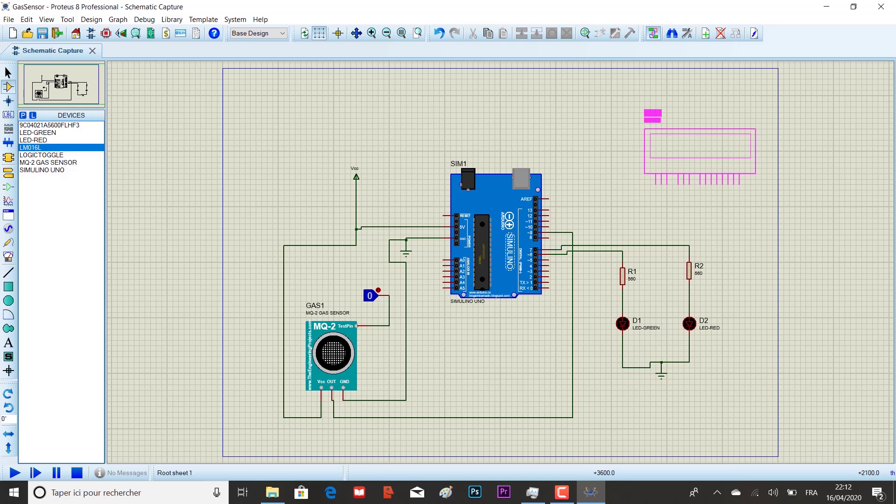
left_click(708, 175)
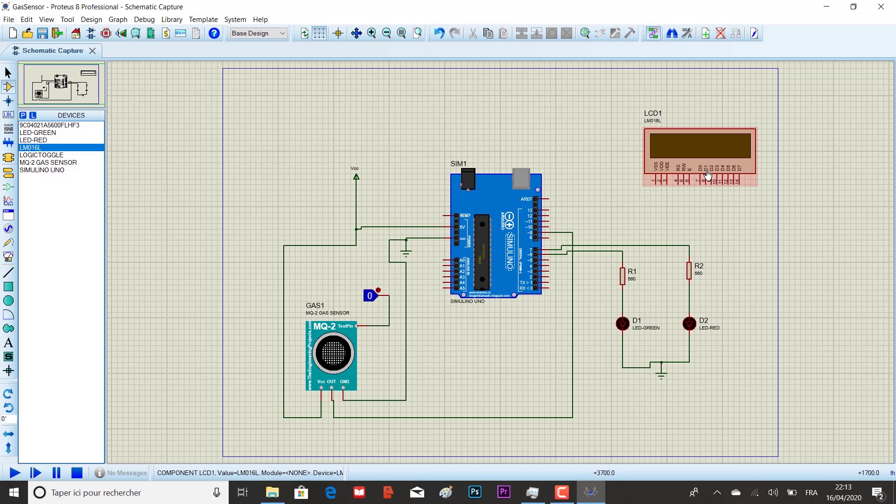
left_click(717, 208)
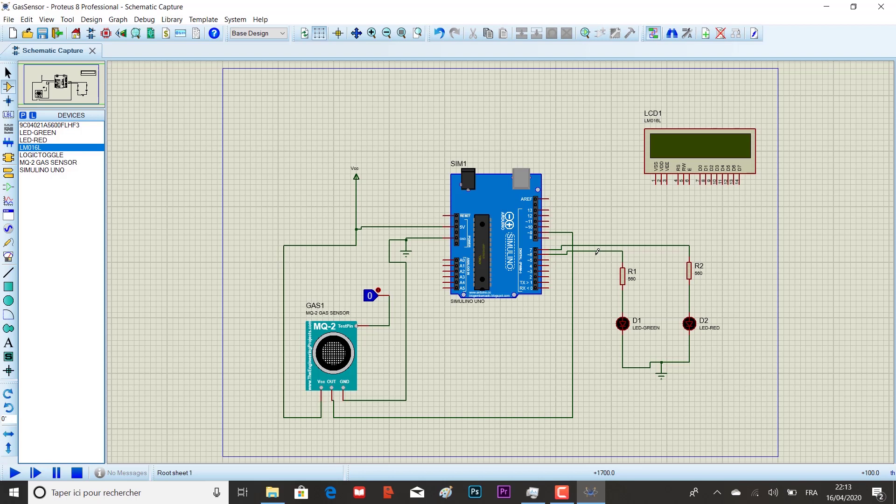
Move both resistors, both LEDs and their ground terminal downward to free space below the LCD, realigning R2 above the red LED
left_click(8, 73)
left_click_drag(728, 256, 608, 379)
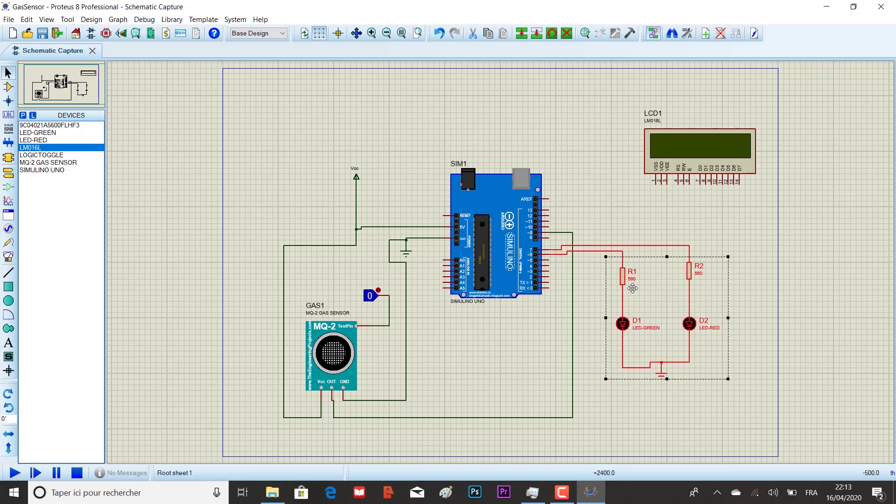
left_click(752, 299)
left_click_drag(735, 273, 615, 355)
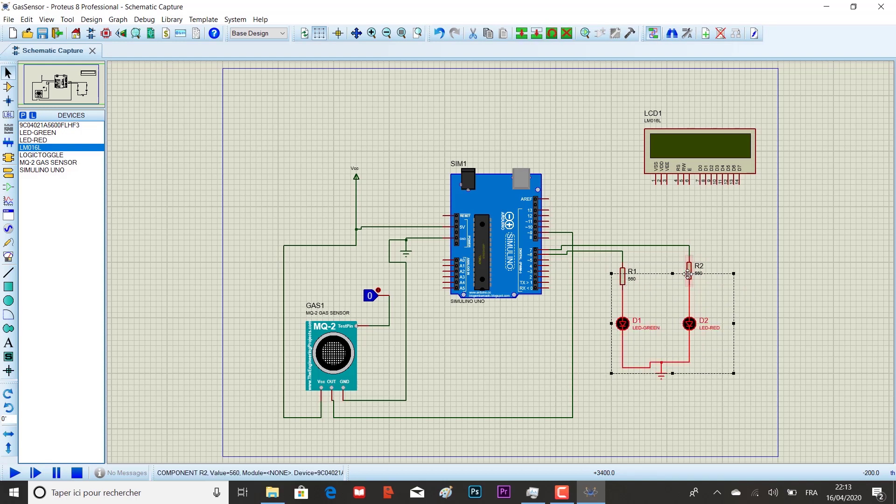
left_click(741, 266)
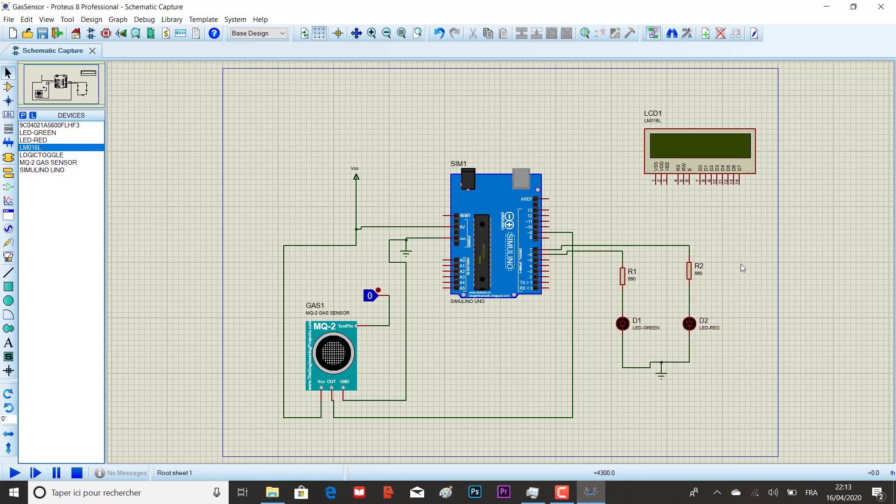
left_click_drag(740, 263, 595, 385)
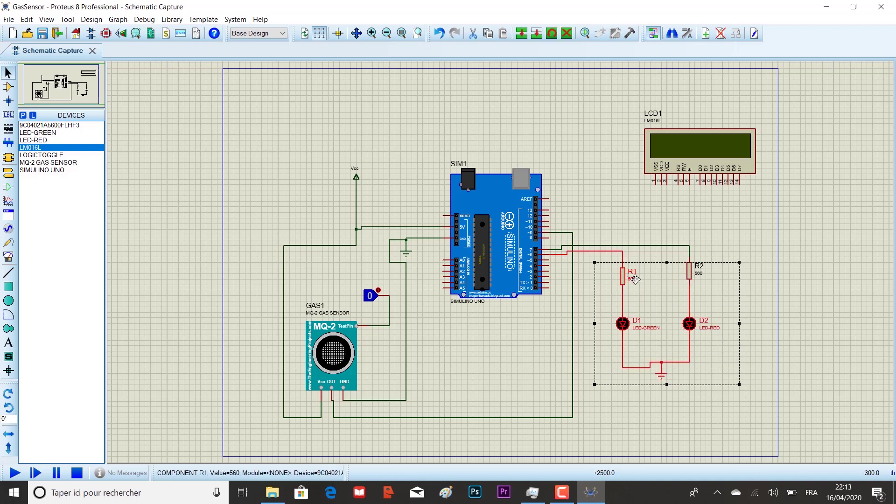
left_click_drag(626, 284, 633, 324)
left_click(735, 280)
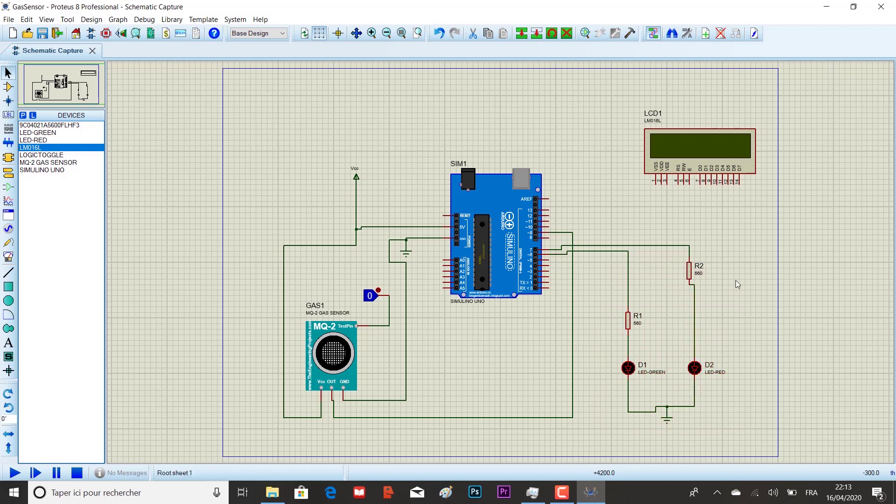
left_click_drag(691, 277, 698, 311)
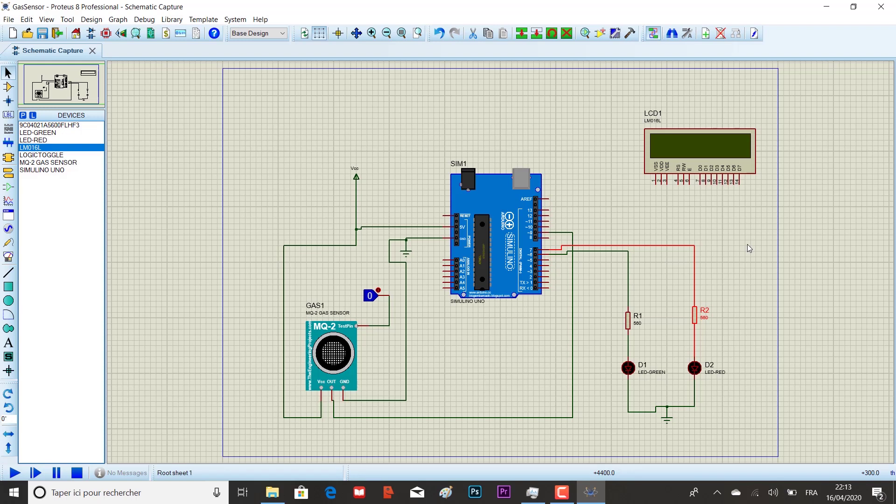
Wire Arduino digital pins 2, 3, 4 and 5 to LCD pins D7, D6, D5 and D4 respectively
left_click(549, 277)
left_click(736, 182)
left_click(735, 181)
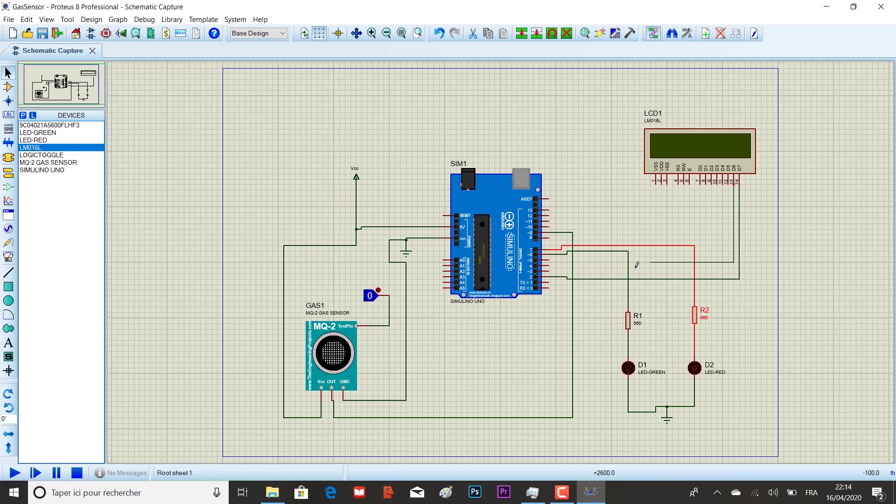
left_click(550, 269)
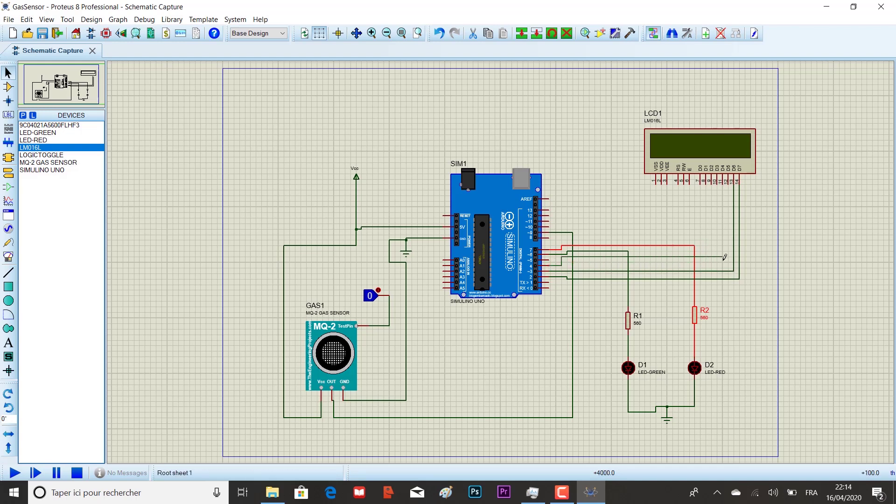
left_click(730, 183)
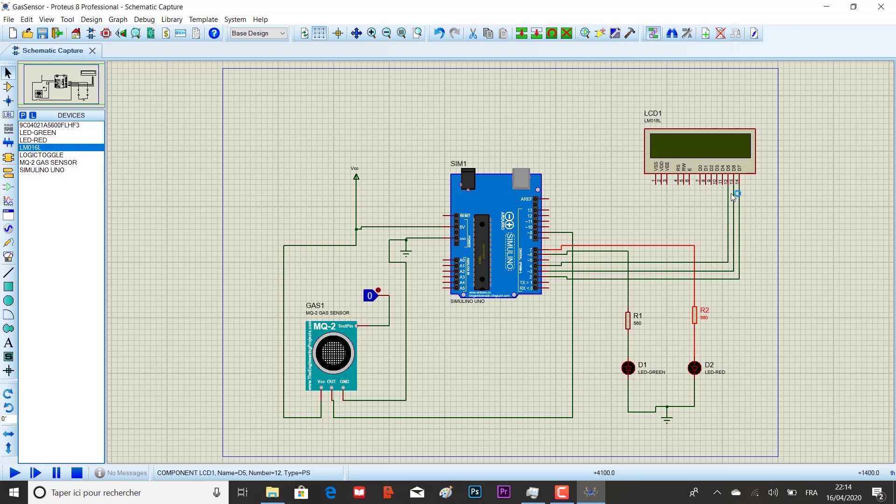
left_click(723, 193)
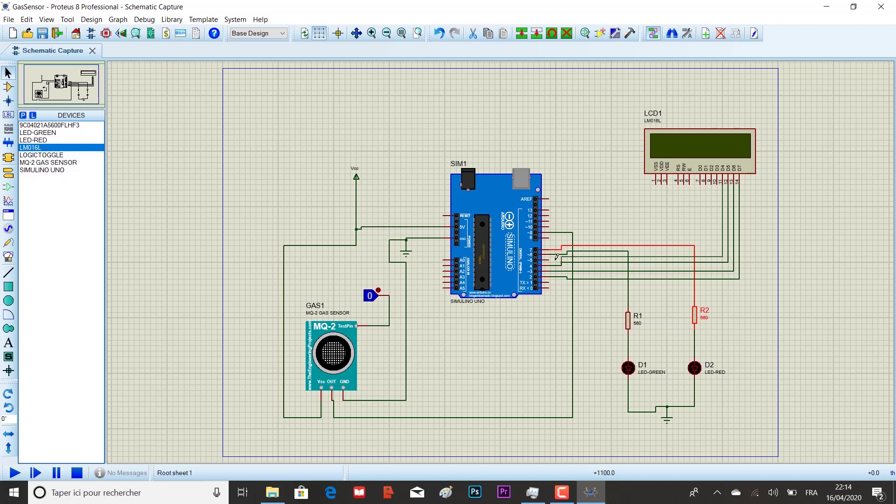
left_click(550, 257)
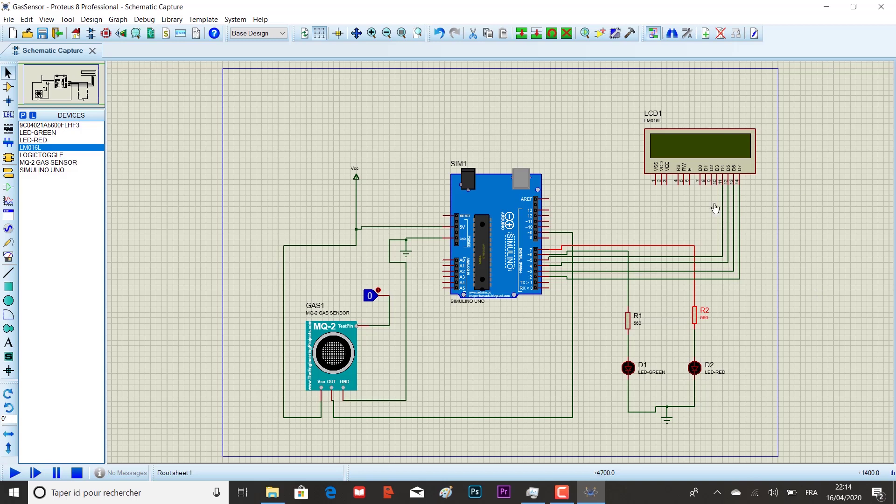
Wire LCD pin E to Arduino digital pin 11 and LCD pin RS to digital pin 12
left_click(691, 182)
left_click(549, 221)
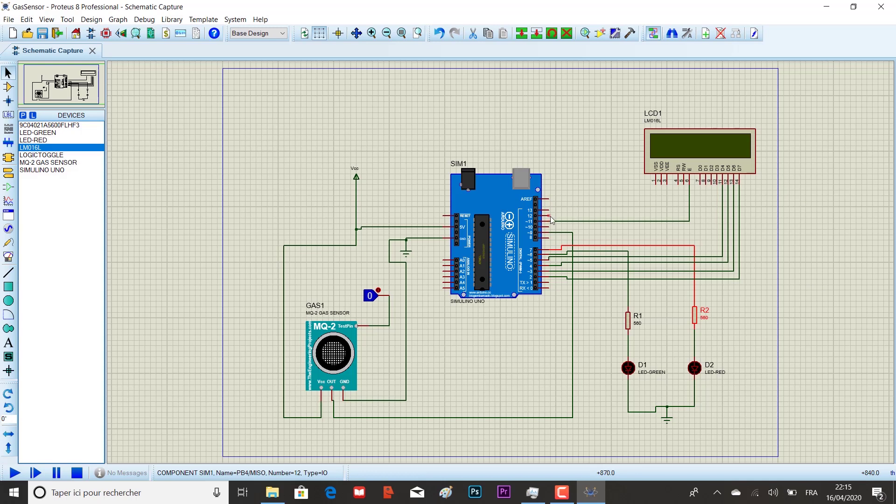
left_click(549, 215)
left_click(679, 184)
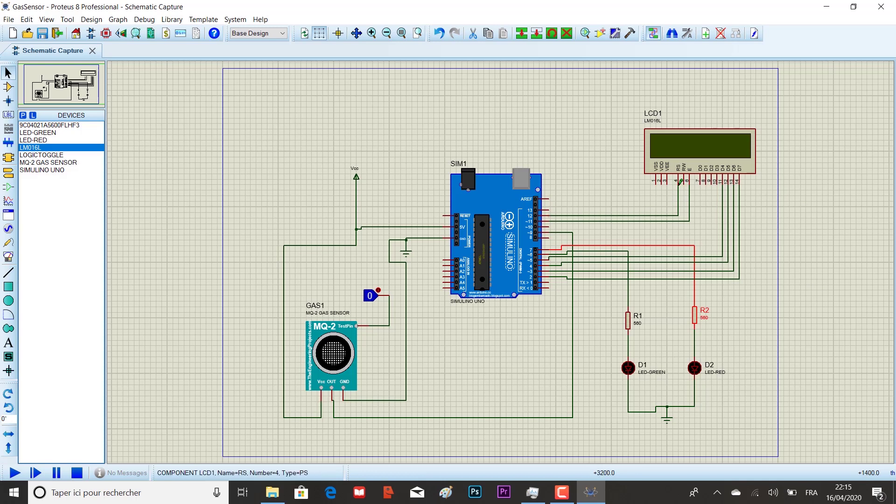
Place a GROUND terminal below the LCD and wire it to the VSS and RW pins
left_click(8, 172)
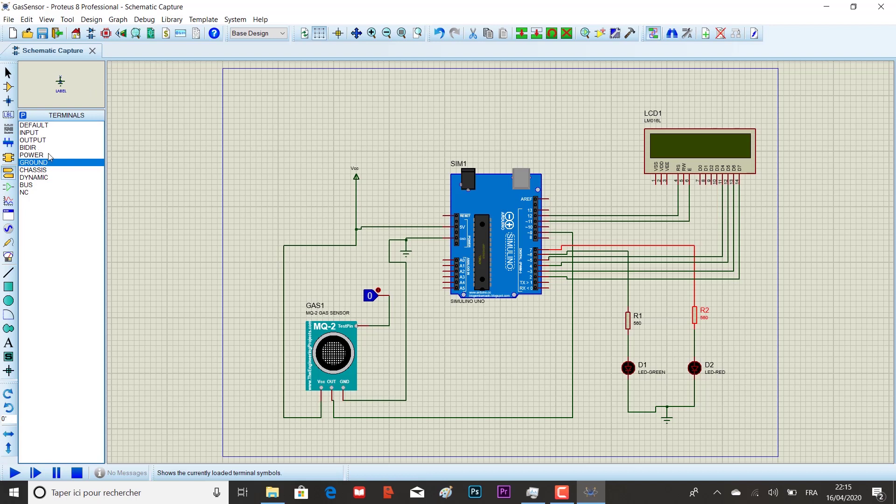
left_click(666, 206)
Find and open the Arduino IDE, and maximize its window with the new sketch
left_click(71, 497)
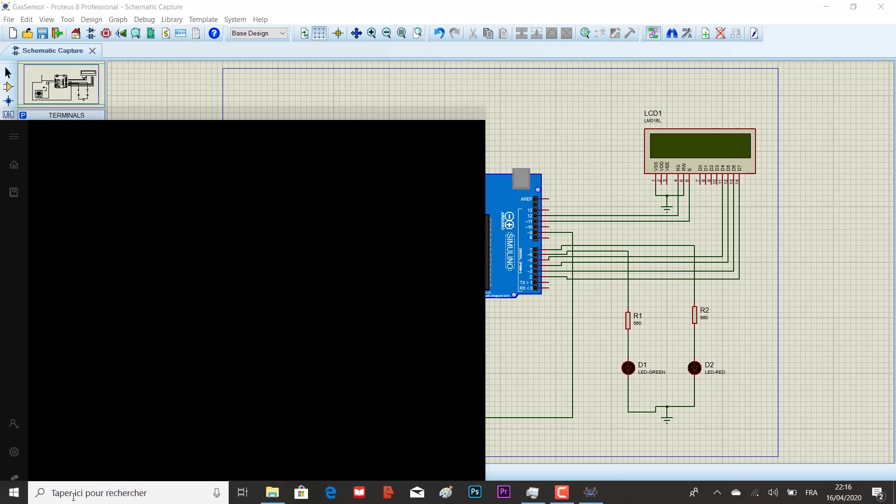
type("ard")
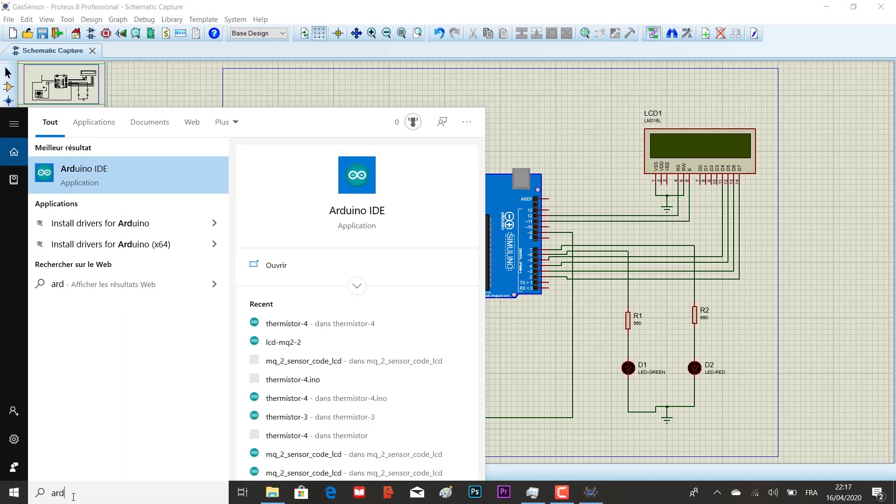
left_click(113, 173)
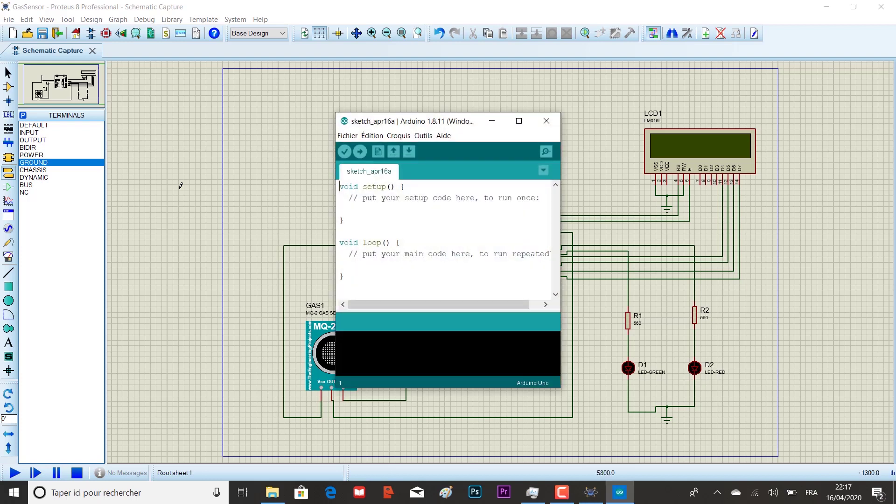
left_click(518, 121)
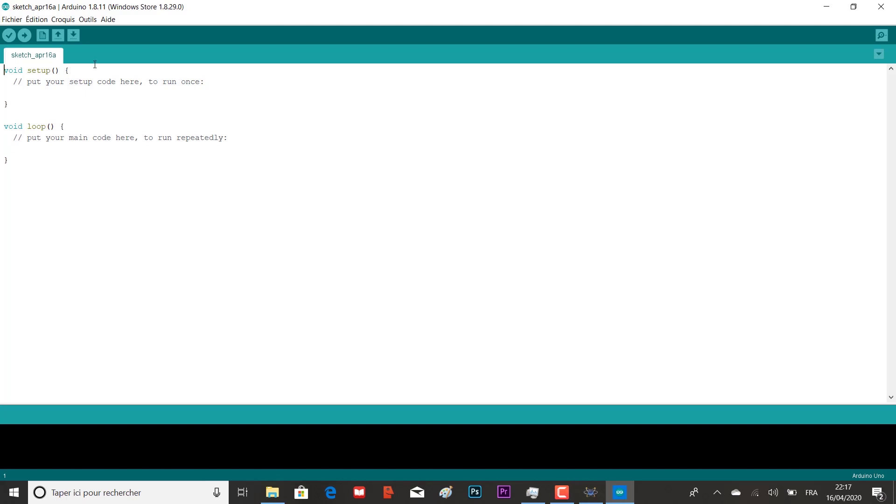
Add the line #include<LiquidCrystal.h> at the top of the sketch, above setup()
key("Return")
key("Return")
key("Up")
key("Up")
type("#")
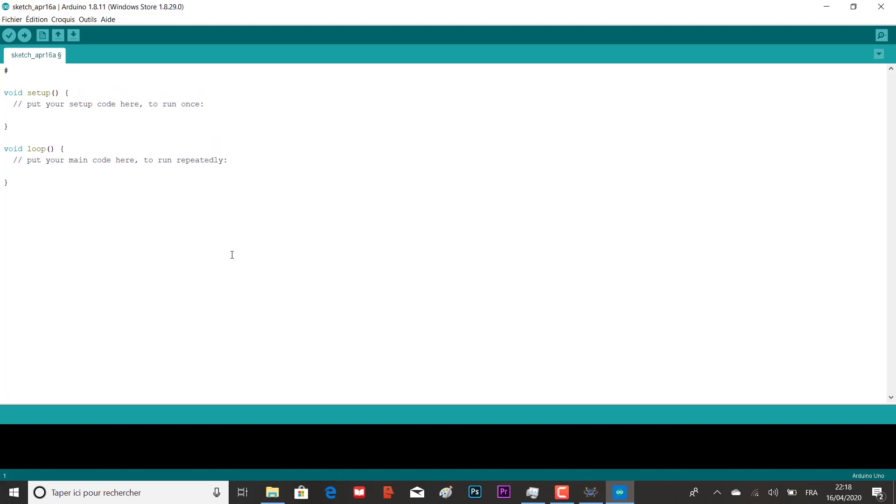
type("include<LiquidCrystal.h")
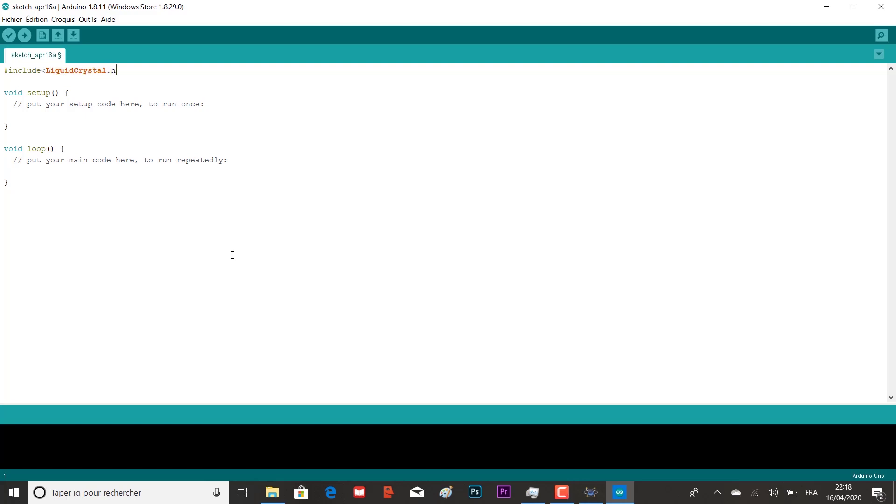
type(">")
key("Return")
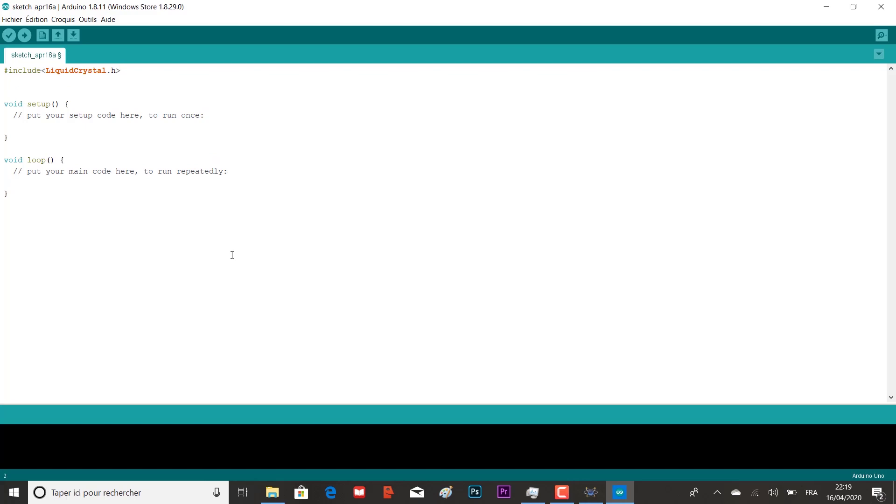
Declare the display below the include with LiquidCrystal lcd(12 , 11 , 5 ,4 ,3 ,2);
key("Return")
type("L")
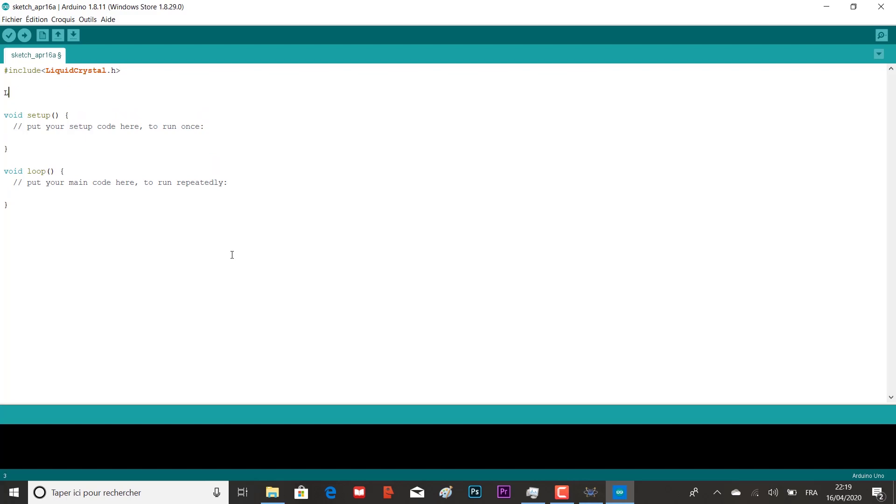
type("iqui")
type("dCri")
type("stal")
type(" lcd")
left_click(47, 91)
key("BackSpace")
type("y")
left_click(95, 95)
type("(12 , 11 , 5 ,4 ,3 ,2);")
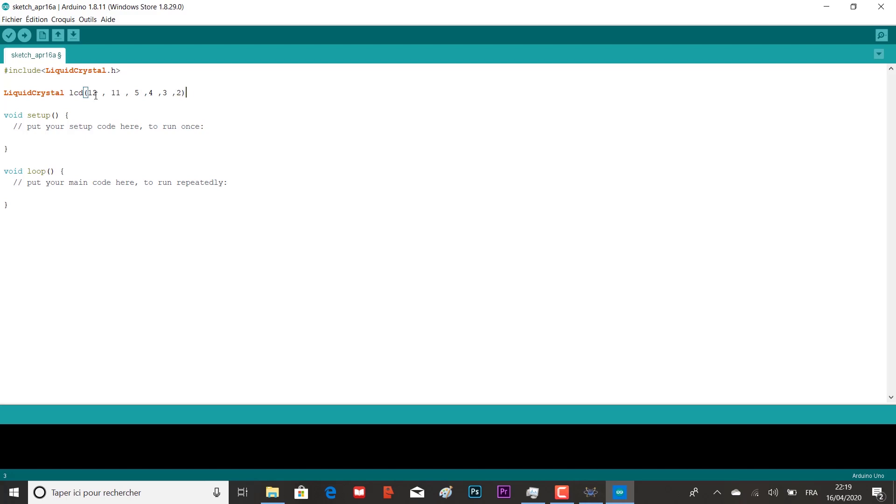
key("Return")
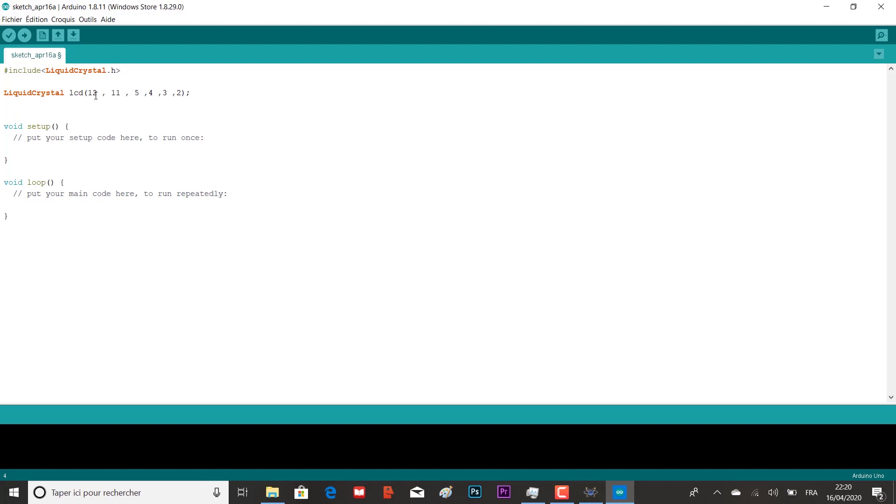
Declare the pin variables int Gas = 9; int redLed = 7; and int greenLed = 6; below the lcd declaration
type("int Gas = 9;")
key("Return")
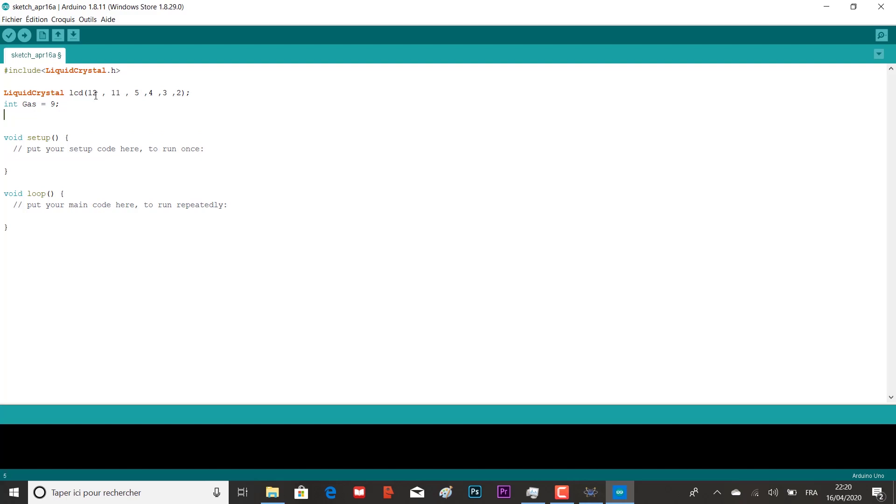
type("int redLed = 7;")
key("Return")
type("i")
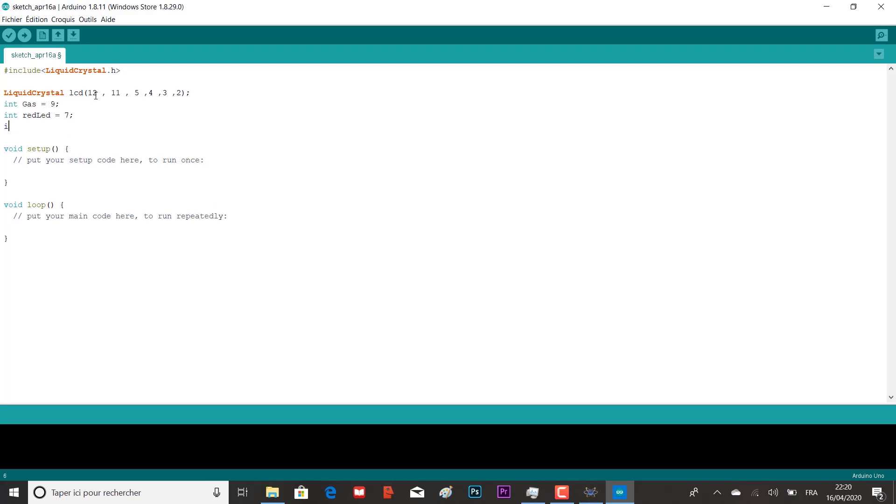
type("nt greenLed = 6")
Replace the placeholder comment in setup() with pinMode(Gas , INPUT); keeping blank lines around the statement
key("Down")
key("Down")
key("Down")
left_click_drag(211, 161, 13, 166)
key("BackSpace")
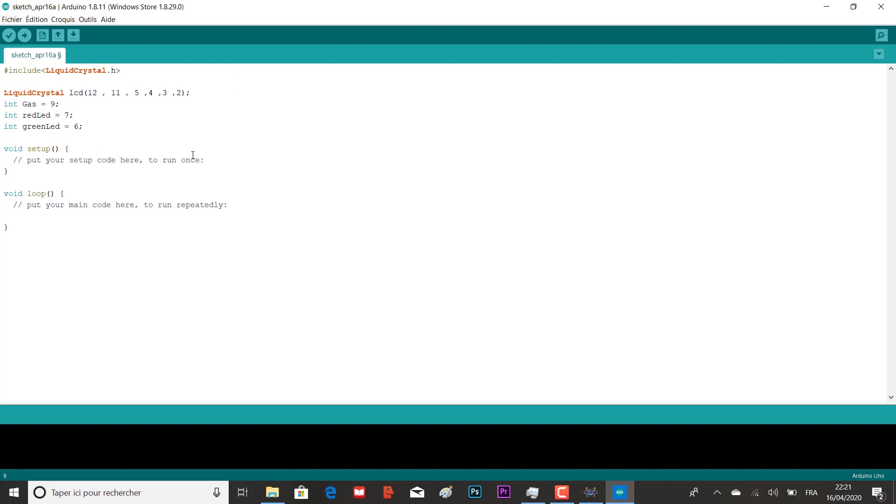
left_click_drag(204, 160, 14, 160)
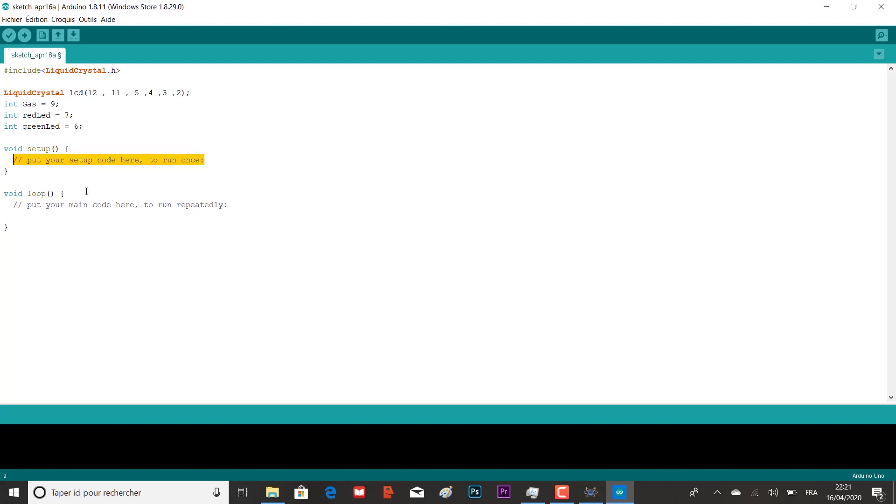
key("BackSpace")
key("Return")
key("Return")
key("Up")
key("Up")
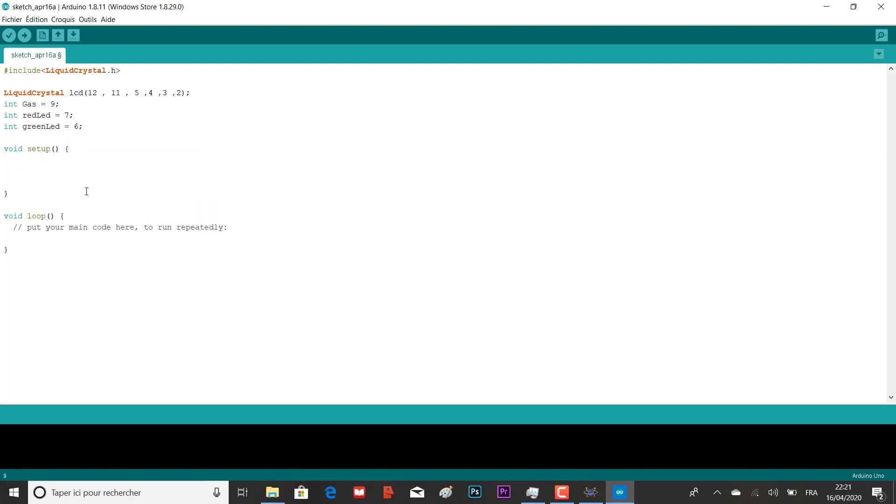
key("Down")
type("pinMode(Gas , INPUT);")
Replace the placeholder comment in loop() with an indented block opened by if(digitalRead(Gas) == HIGH{
key("Down")
key("Down")
key("Down")
left_click_drag(229, 227, 15, 225)
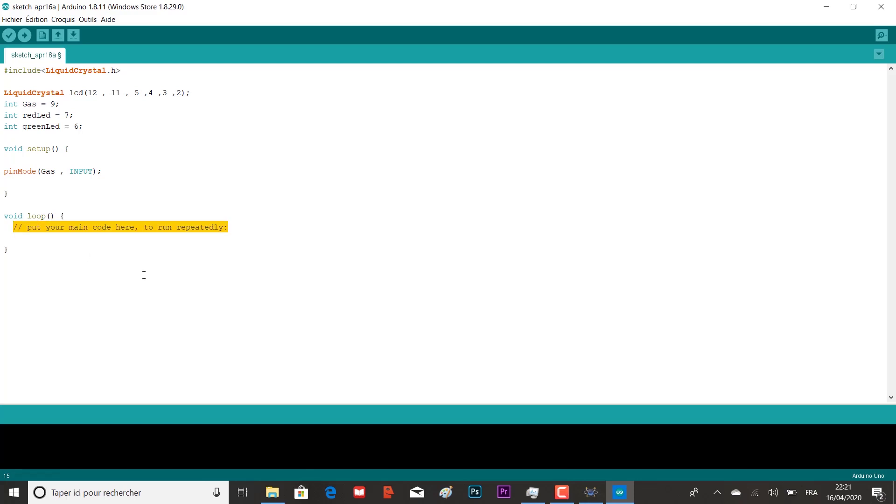
key("Delete")
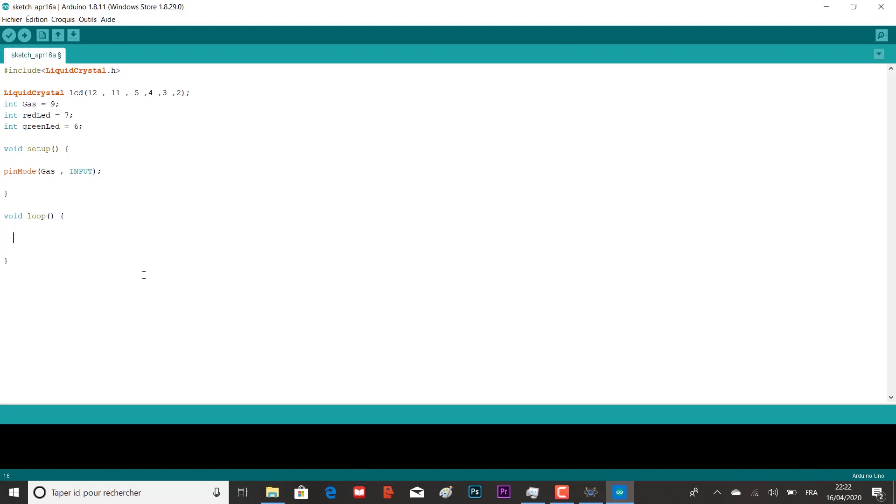
type("if(digitalRead(Gas) == HIG")
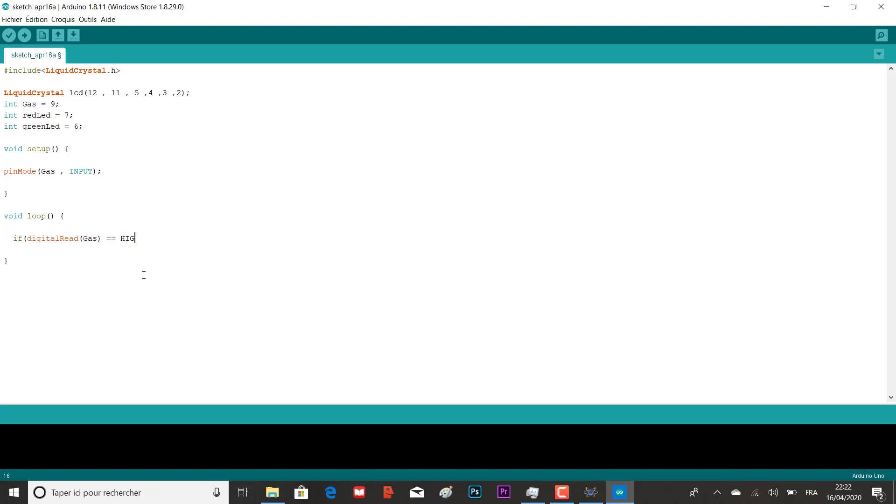
type("H")
key("BackSpace")
type("{")
key("Return")
Inside the if block, add lcd.setCursor(0,0); and lcd.print(" Gas Detected Yes "); on separate lines
type("lcd.setCursor(0,0à")
key("BackSpace")
type(")")
type(";")
type("lcd.")
type("prin")
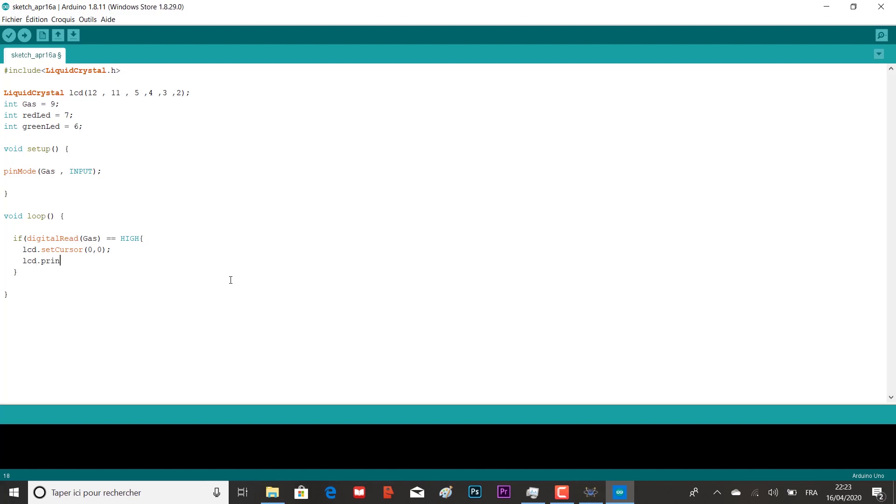
type("t(\" Gas Detected Yes \");")
key("Return")
Below the print statement in the if block, add digitalWrite(7 , HIGH); and digitalWrite(6, LOW);
type("digita")
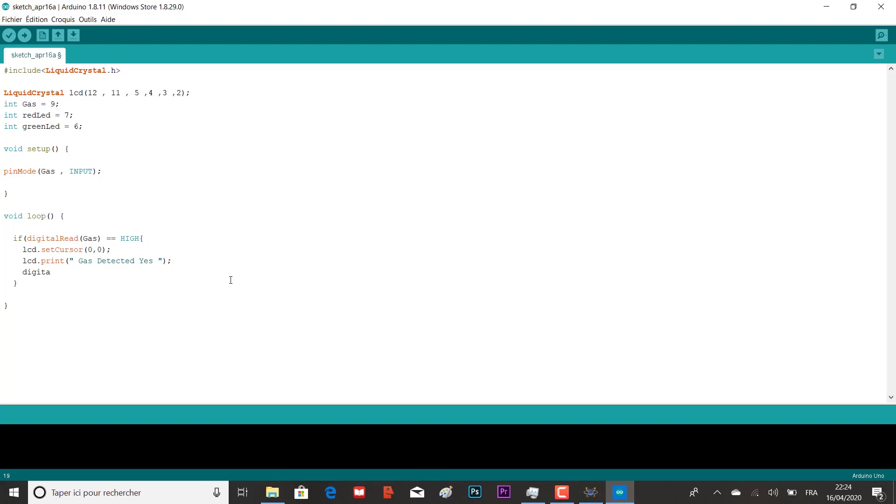
type("lWrite(7 , HIGH);")
key("Return")
type("digitalWr")
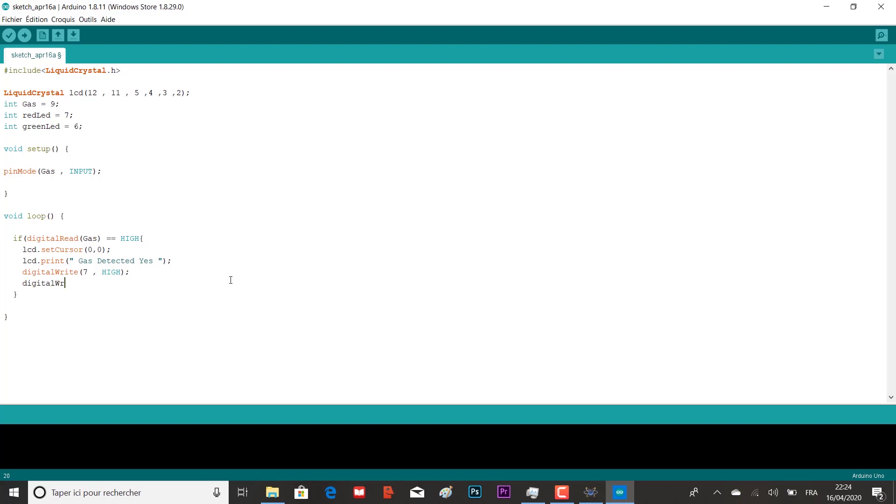
type("ite(6, LOW);")
Add an else{ block after the if block, with lcd.setCursor(0,0); as its first statement
key("Down")
key("Down")
type("else{")
key("Return")
type("lcd")
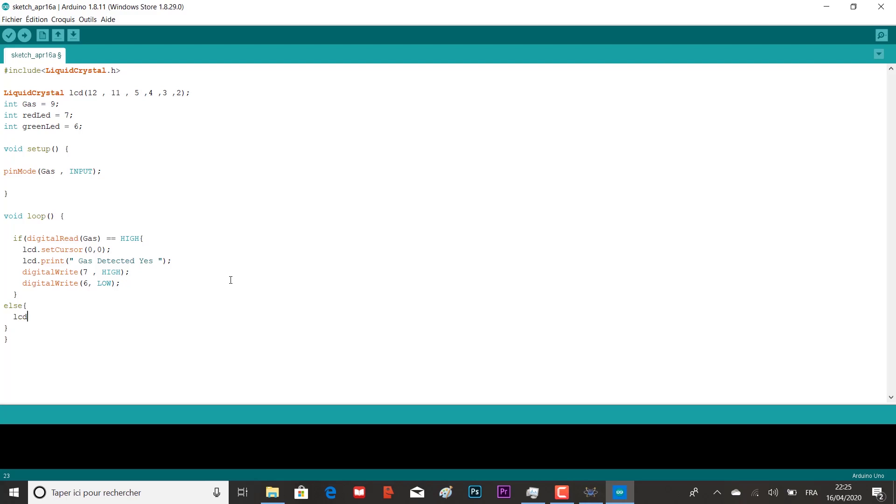
type(".setC")
type("ursor")
type("(0,")
type("0")
type(")")
type(";   ")
Add lcd.print(" Gas No Detected "); below the setCursor line in the else block
type("lcd.")
type("print")
type("(\"")
type(" Gas")
type(" No ")
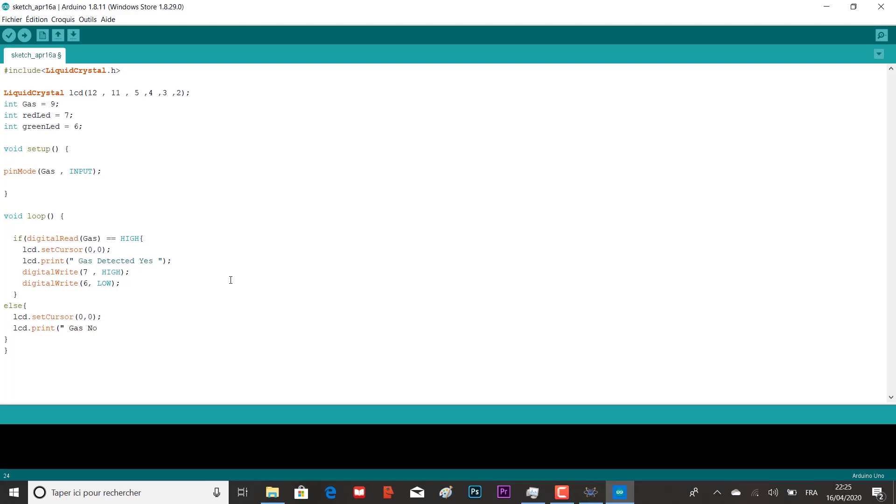
type("Detect")
type("ed ")
type("\"")
type(")")
type(";   ")
Finish the else block with digitalWrite(6, HIGH); and digitalWrite(7 ,LOW);
type("digital")
type("Write")
type("(6")
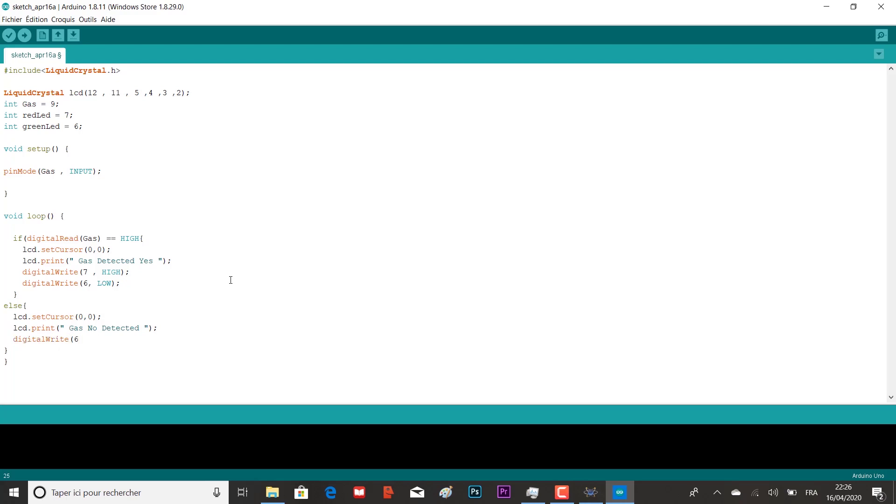
type(", HIGH);")
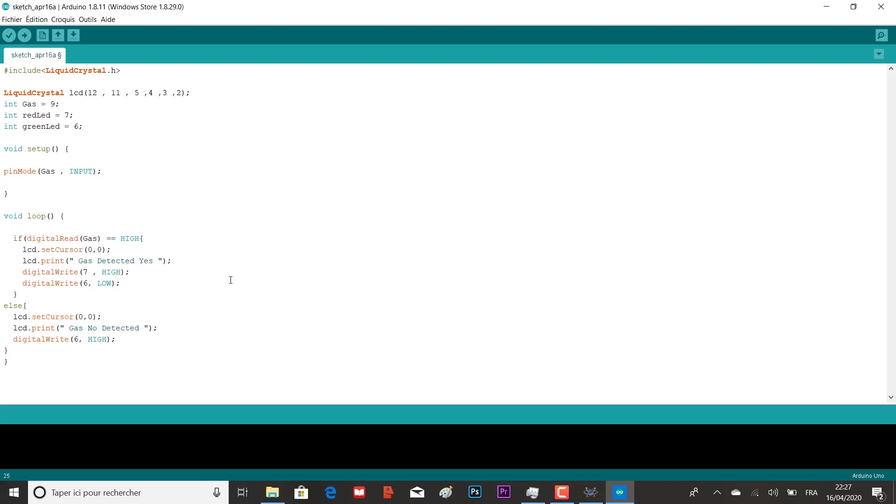
key("Return")
type("digitalWrite(7 ,LOW);")
After the else block, add delay(500); and lcd.clearr(); before the closing brace of loop()
key("Down")
key("Return")
key("Return")
type("delay(")
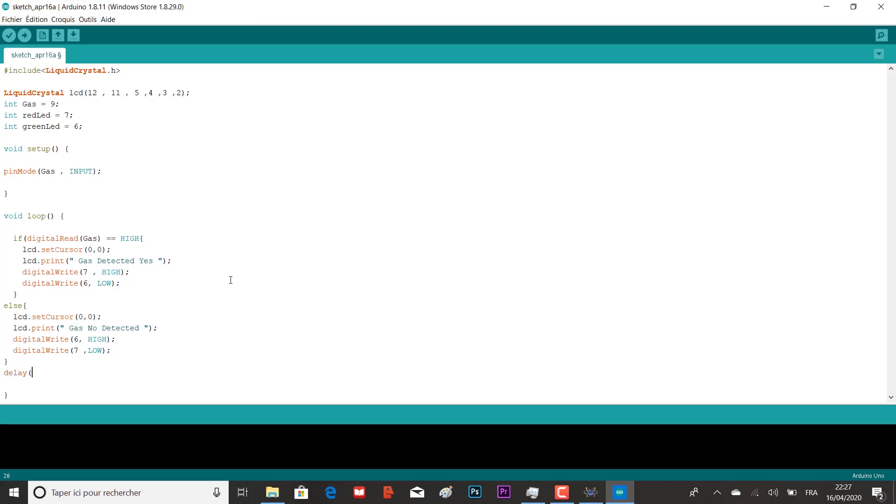
type("500);")
key("Return")
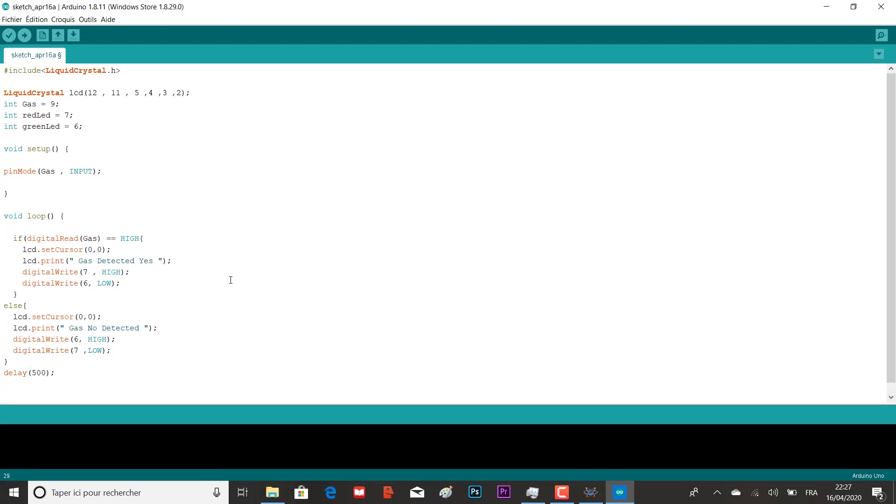
type("lcd.clearr();")
scroll(895, 345, "down", 1)
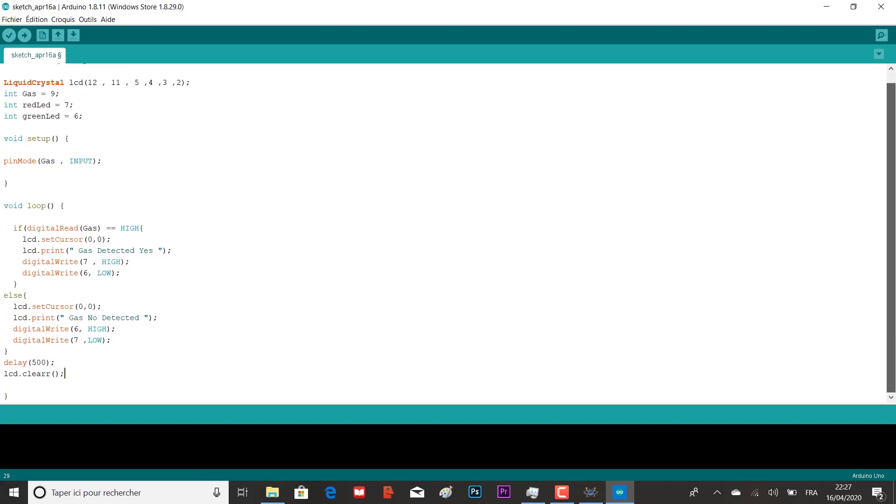
scroll(894, 213, "up", 1)
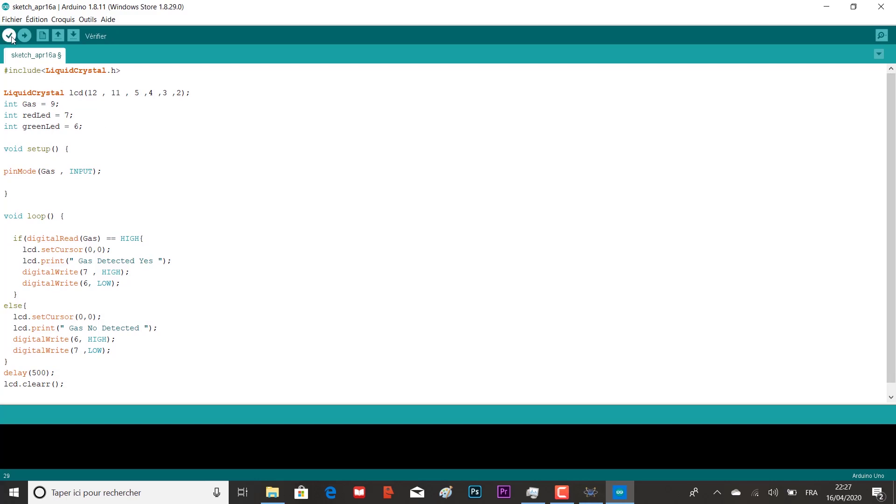
Save the sketch as gas_sensor in the Gas Sensor folder on the desktop (Bureau)
key("ctrl+s")
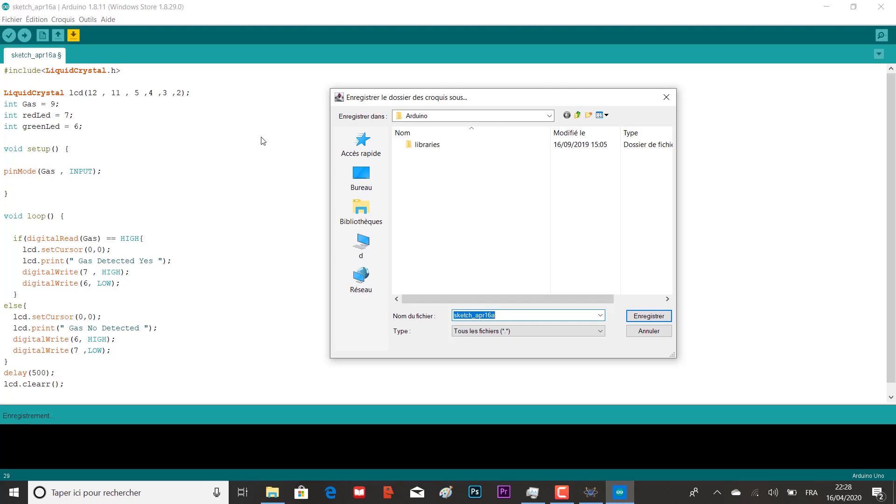
left_click(359, 179)
scroll(579, 229, "down", 3)
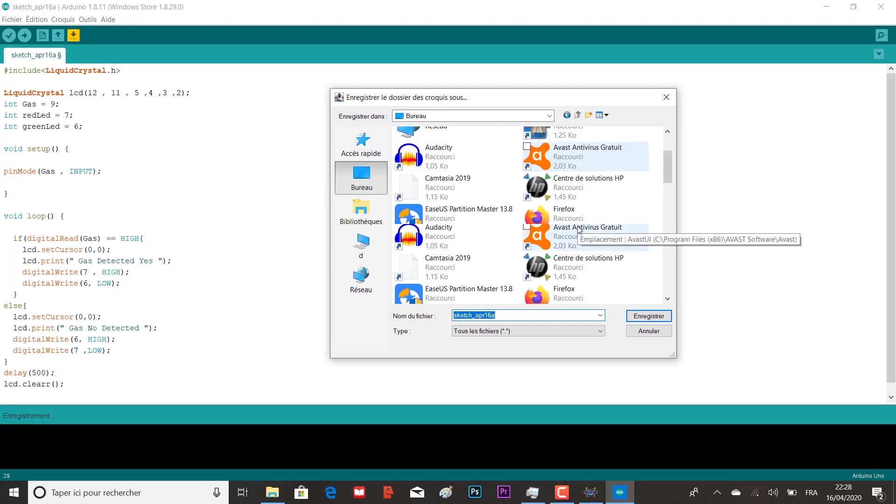
double_click(569, 258)
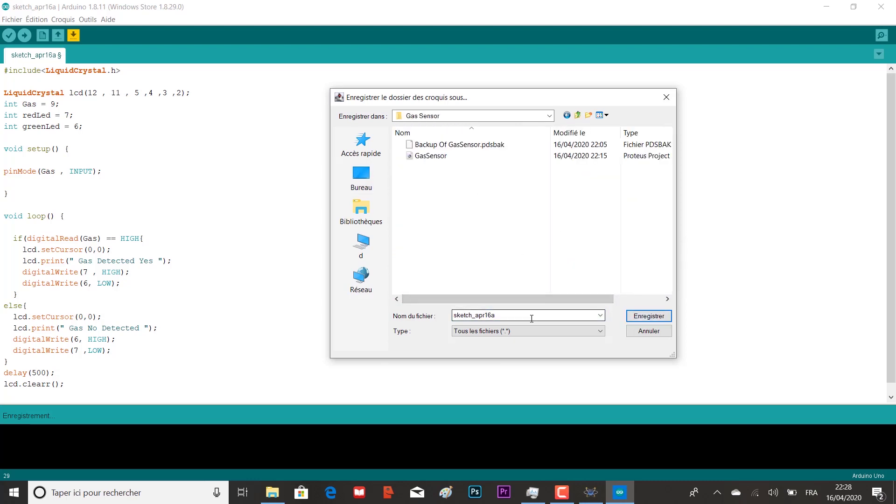
double_click(464, 315)
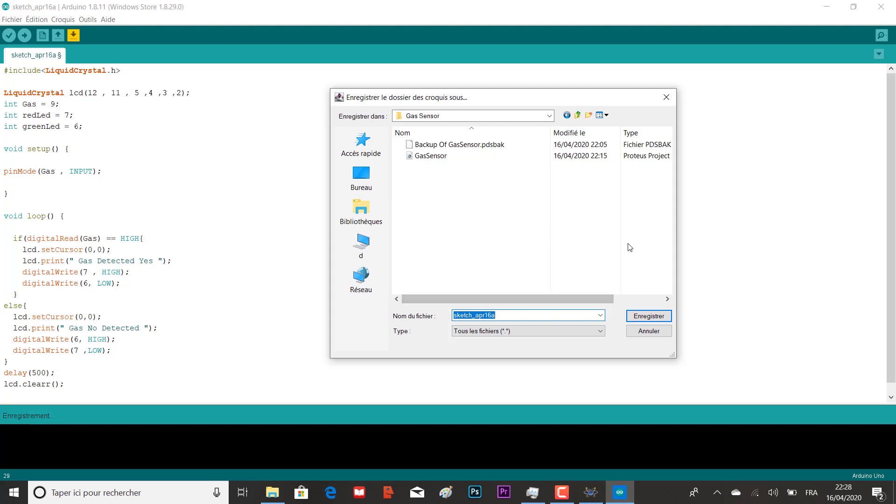
type("gas")
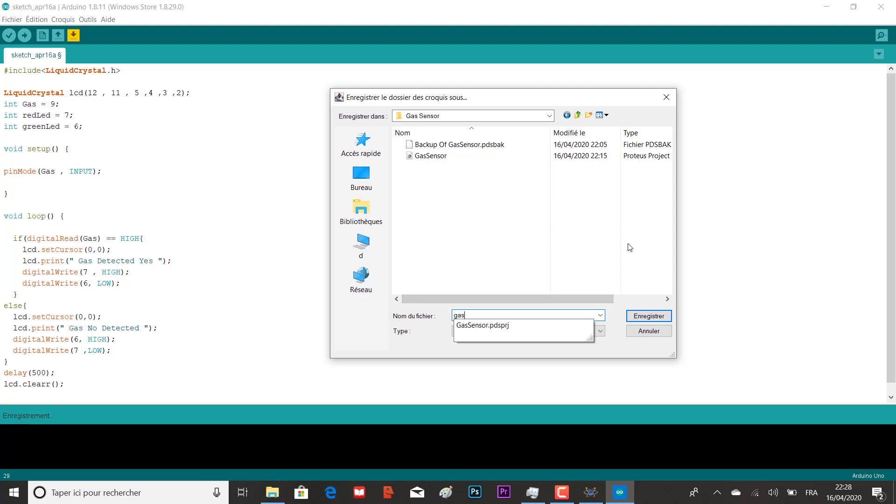
type("_se")
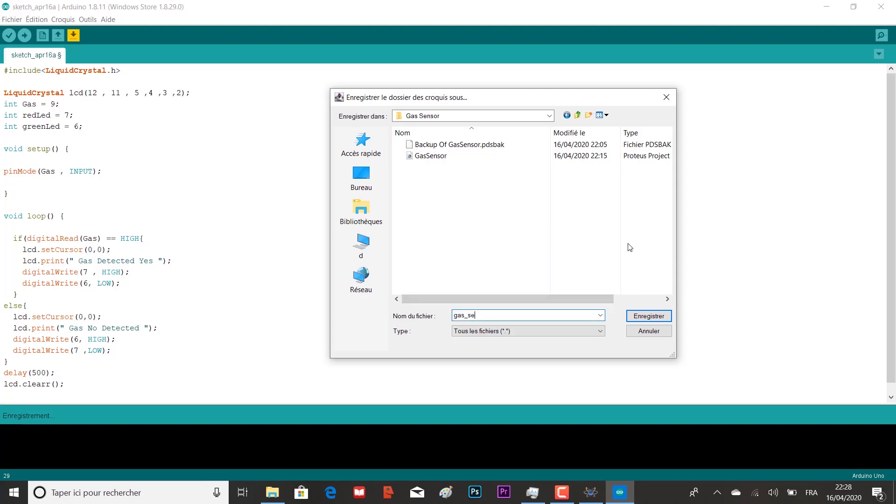
type("nsor")
left_click(663, 318)
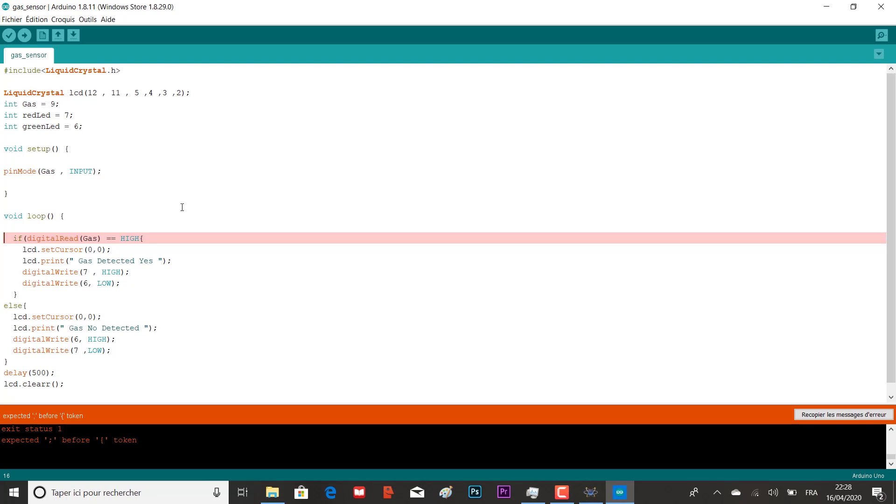
Insert the missing closing parenthesis after HIGH in the if condition and verify the sketch
left_click(103, 238)
type(")")
key("BackSpace")
left_click(141, 238)
type(")")
left_click(189, 272)
key("ctrl+r")
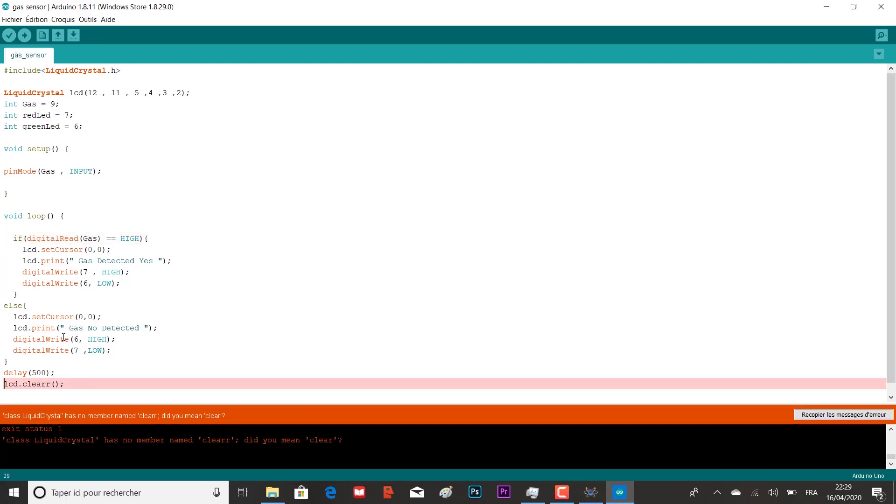
Correct the last statement of loop() to lcd.clear(); and verify the sketch again
left_click(52, 382)
key("BackSpace")
key("ctrl+r")
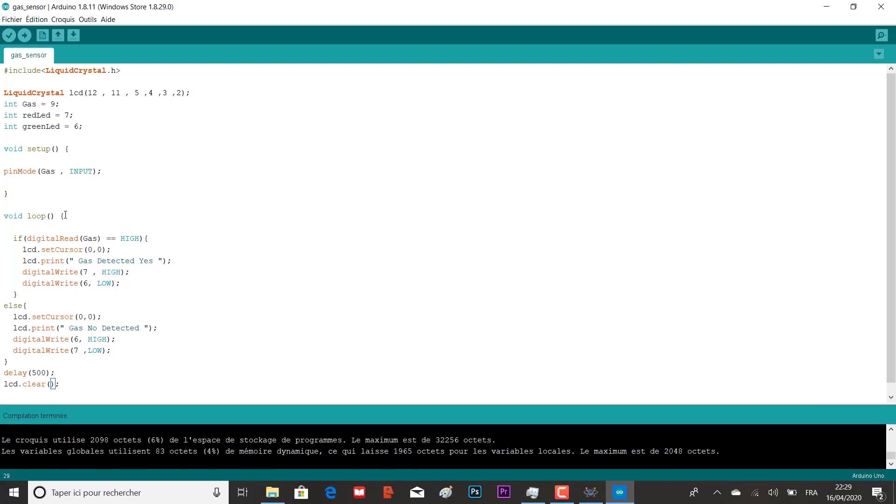
Export the compiled binaries of the gas_sensor sketch
left_click(63, 19)
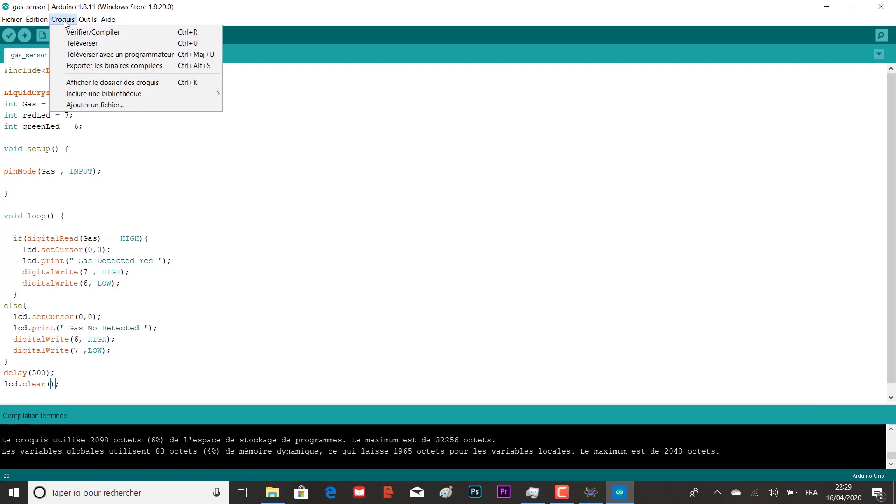
left_click(91, 66)
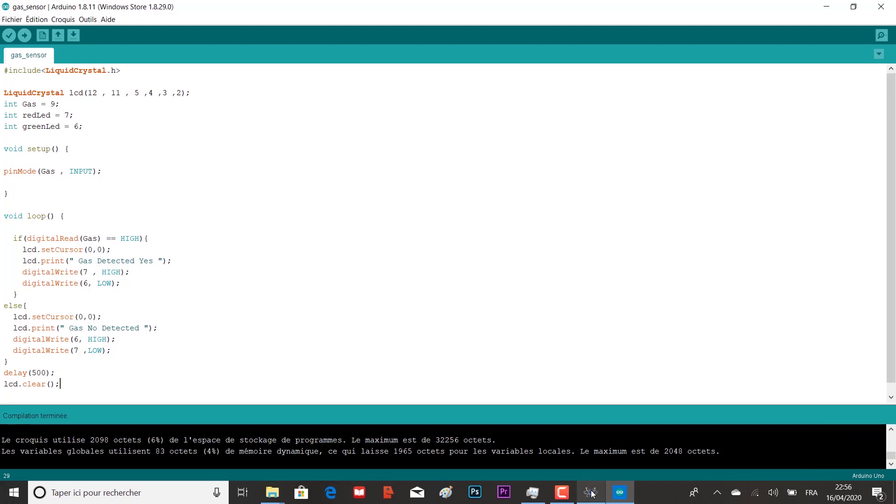
Switch to the GasSensor schematic in Proteus and set the model type of green LED D1 to Digital
mouse_move(591, 492)
left_click(588, 471)
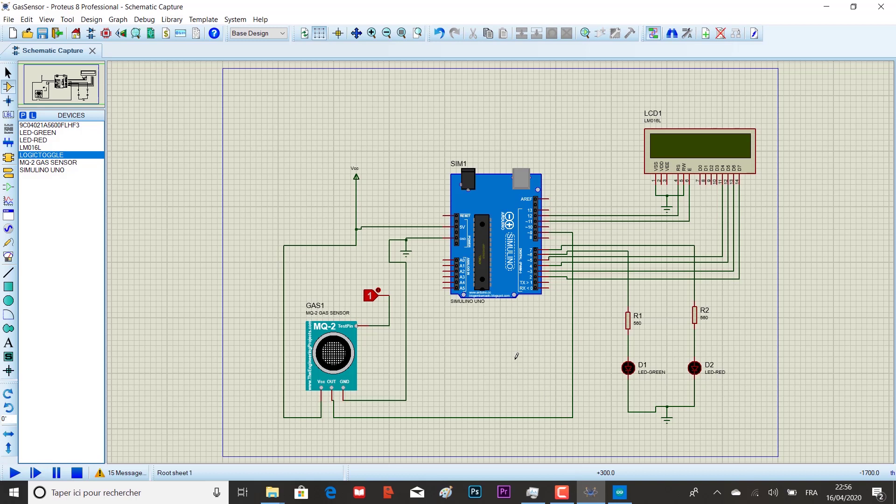
left_click(628, 368)
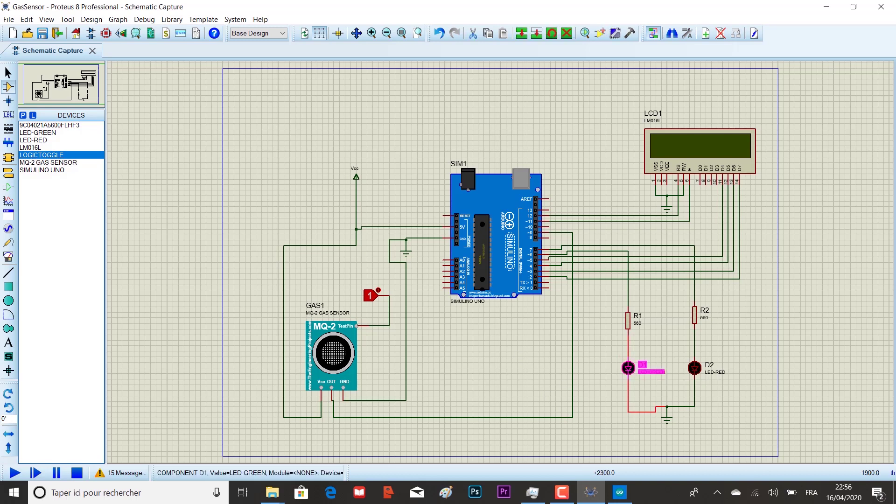
left_click(628, 368)
left_click(404, 188)
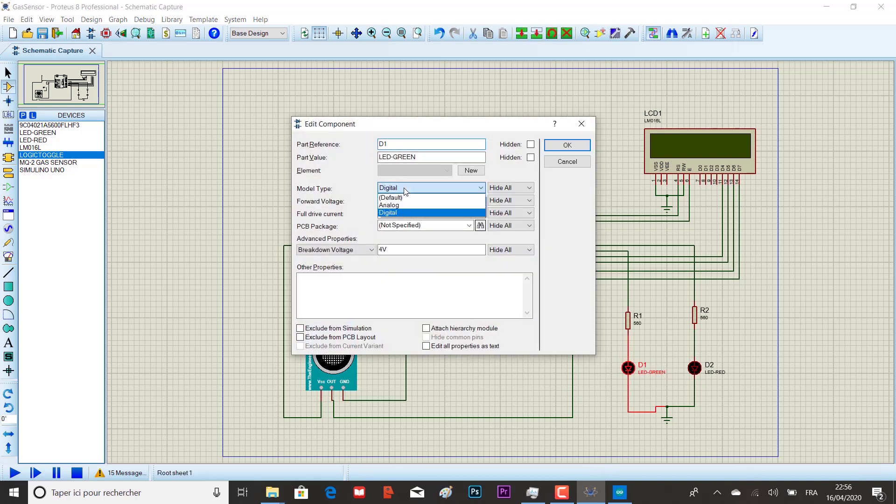
left_click(407, 212)
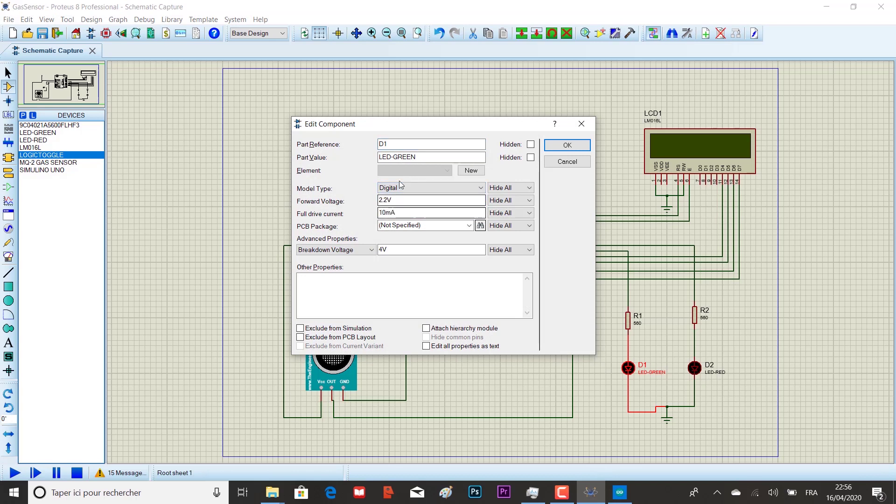
left_click(566, 147)
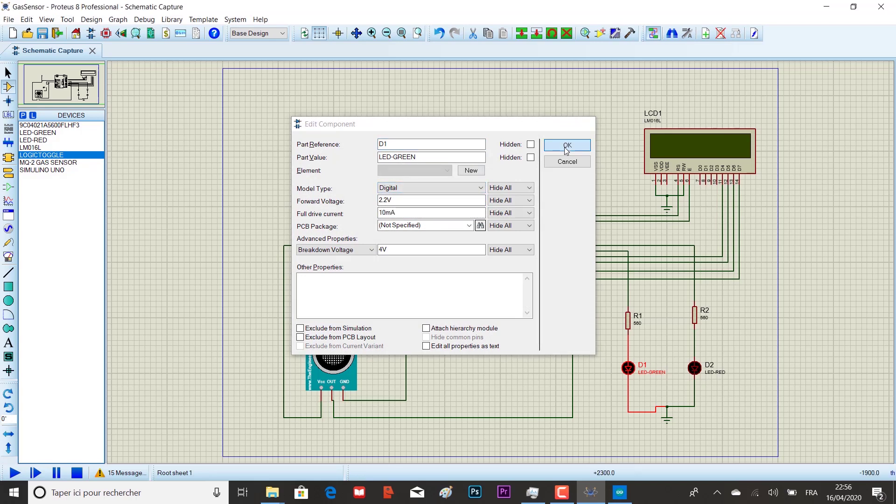
Set the model type of red LED D2 to Digital
double_click(694, 367)
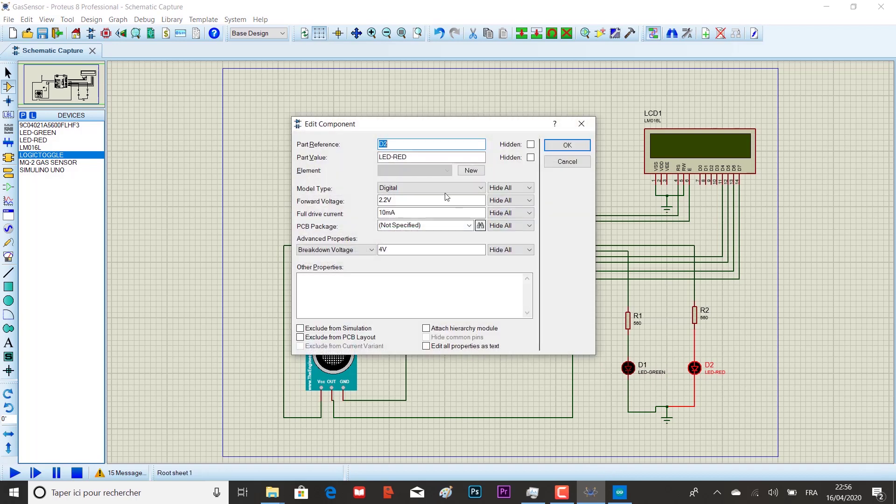
left_click(434, 188)
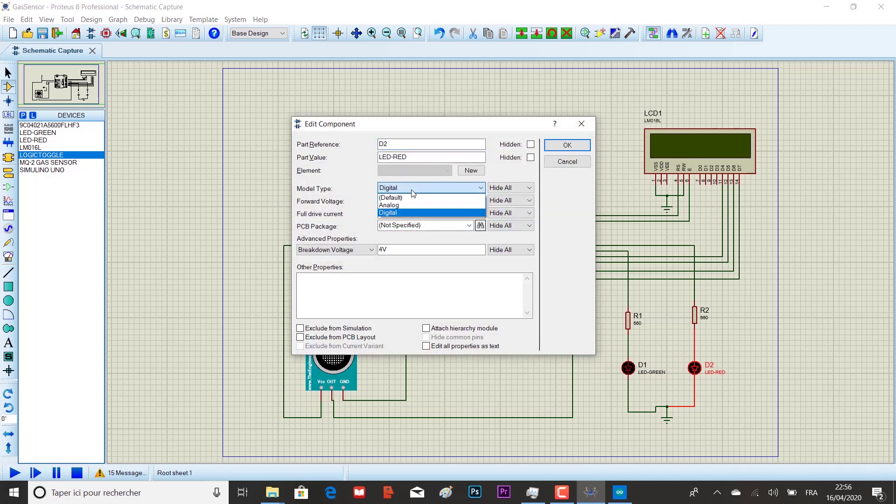
left_click(388, 212)
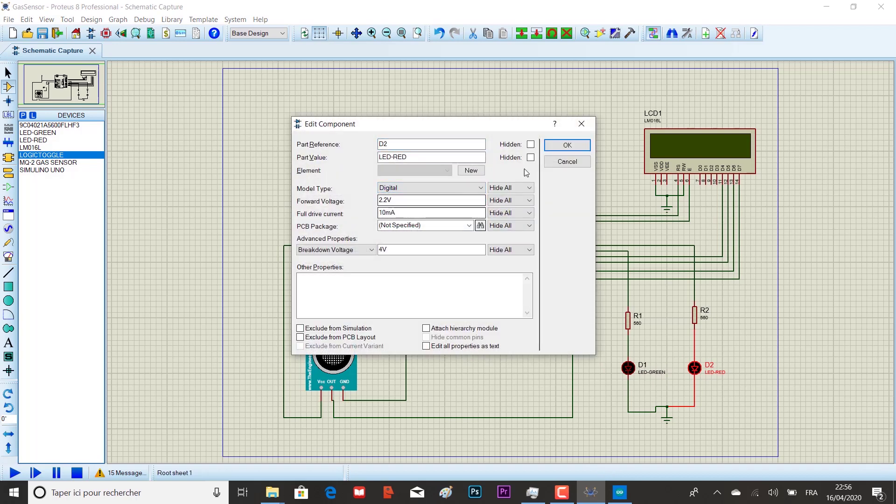
left_click(562, 148)
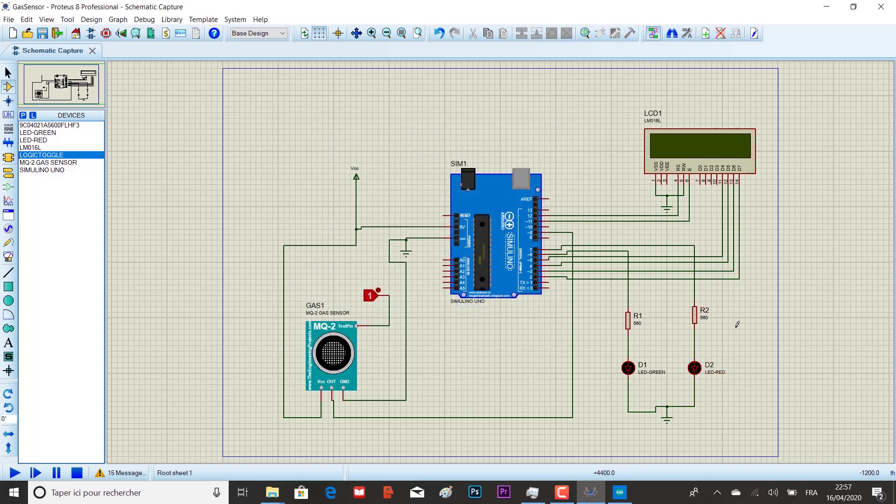
Load GasSensorTEP.HEX from the desktop's Gas Sensor\Gas Sensor Library for Proteus folder as the MQ-2 gas sensor's program file
left_click(345, 355)
left_click(345, 356)
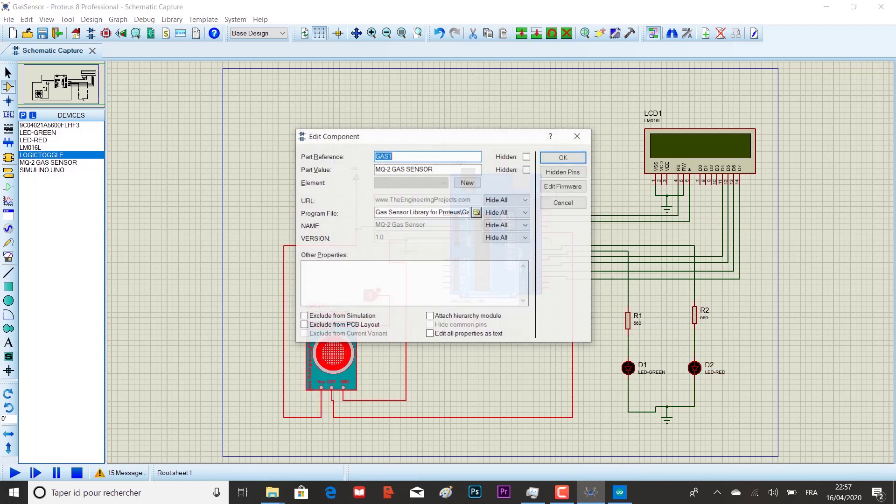
left_click(476, 213)
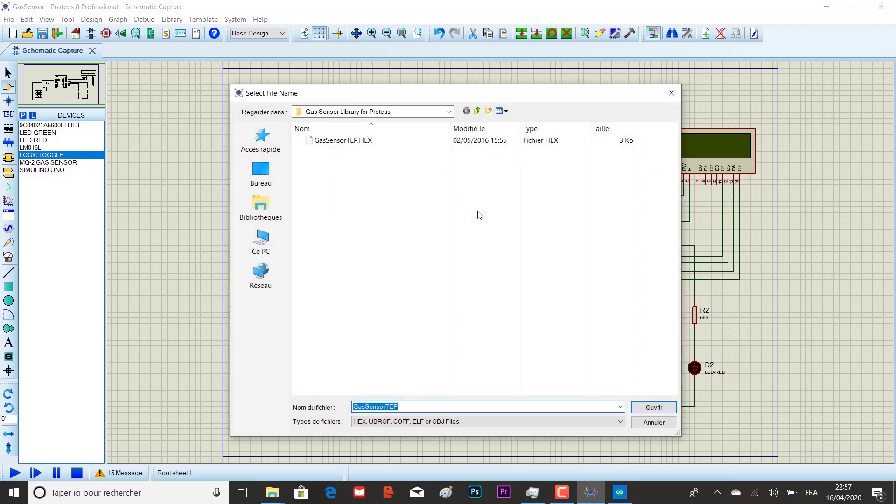
left_click(269, 176)
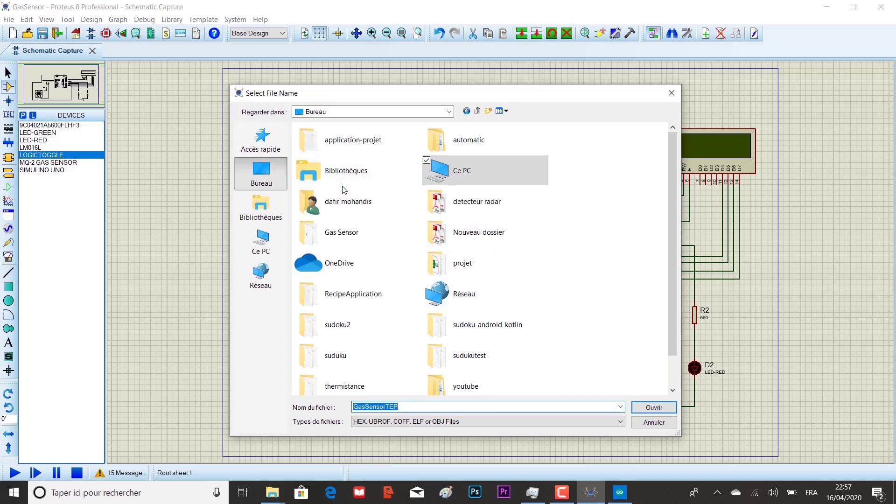
double_click(346, 232)
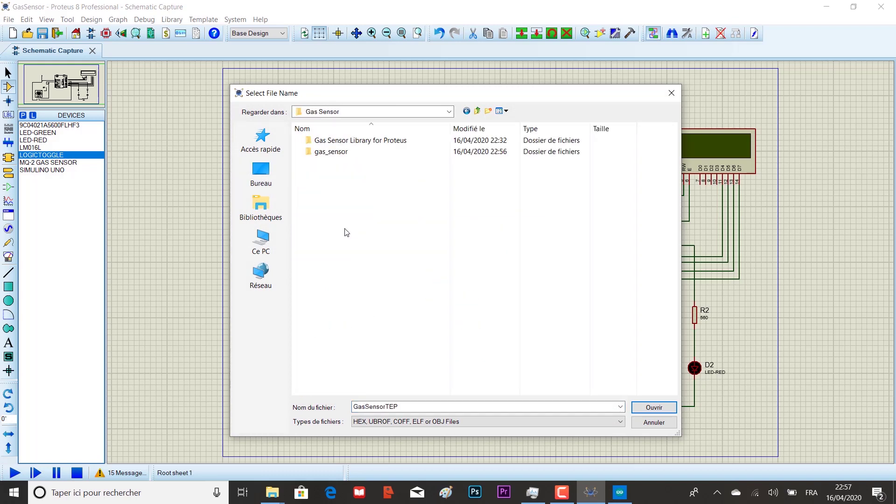
double_click(372, 144)
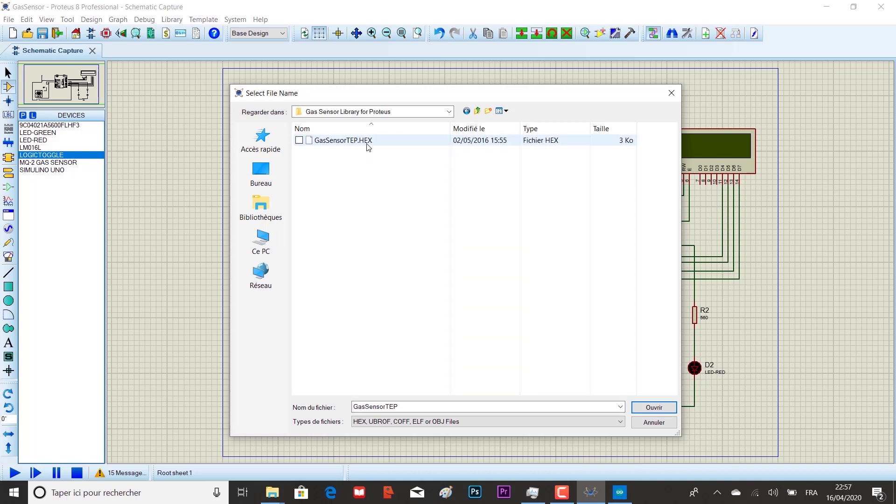
left_click(367, 145)
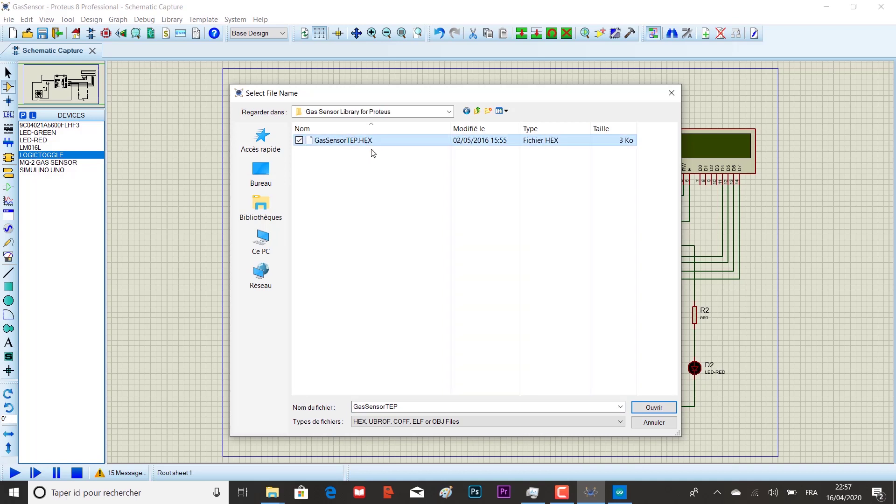
left_click(656, 407)
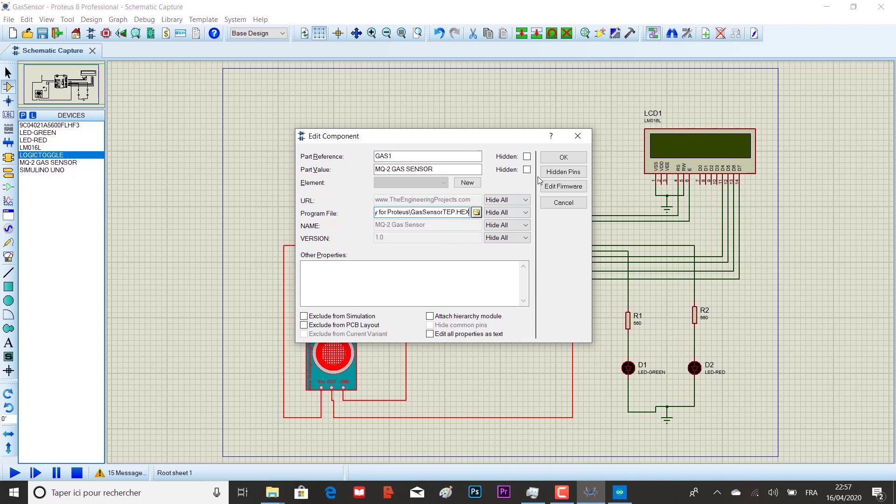
left_click(563, 159)
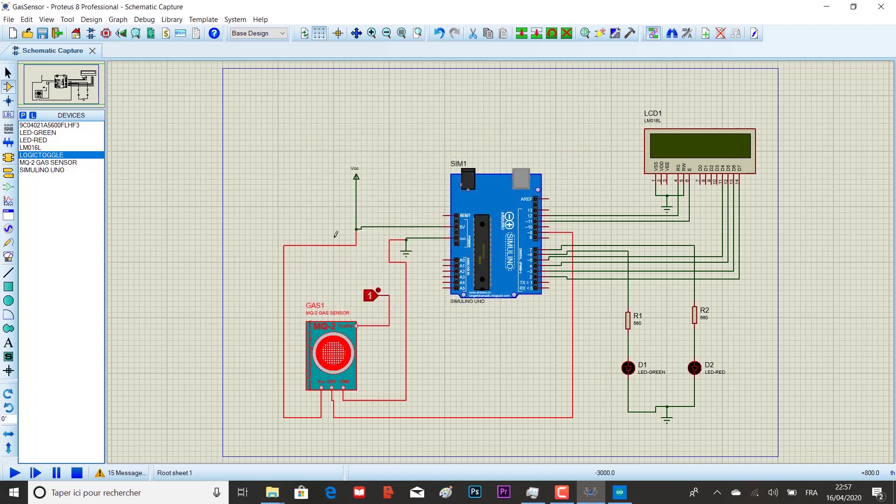
Load gas_sensor.ino.standard.hex from the desktop's Gas Sensor\gas_sensor folder as the Simulino Uno's program file
double_click(506, 243)
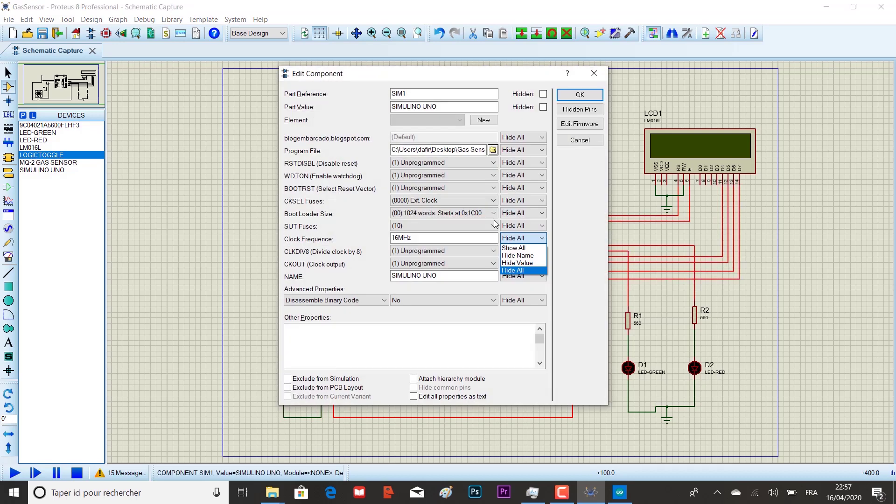
left_click(493, 151)
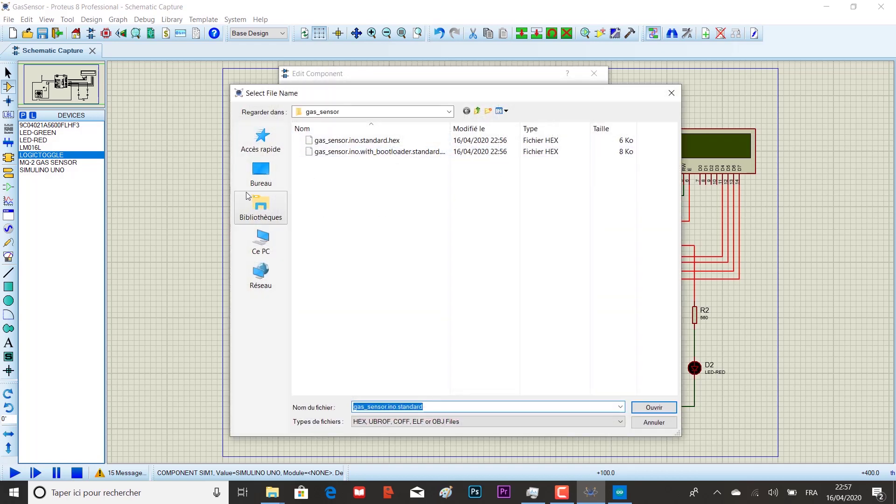
left_click(261, 174)
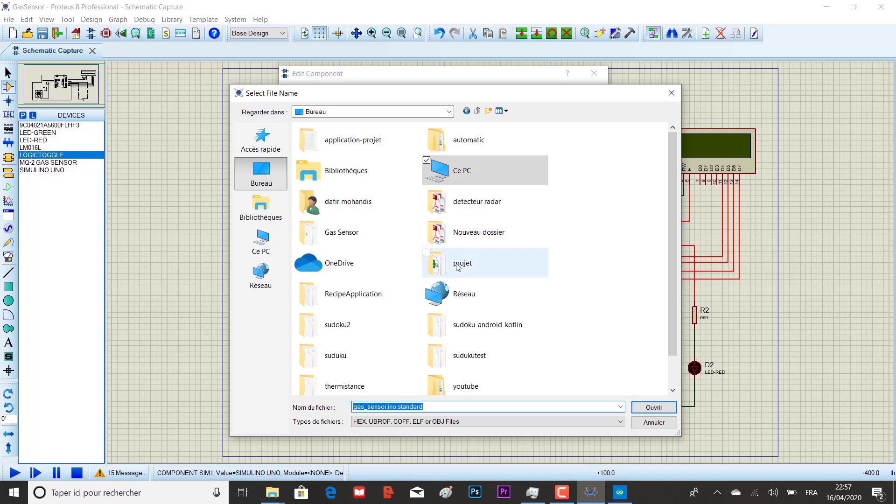
double_click(356, 222)
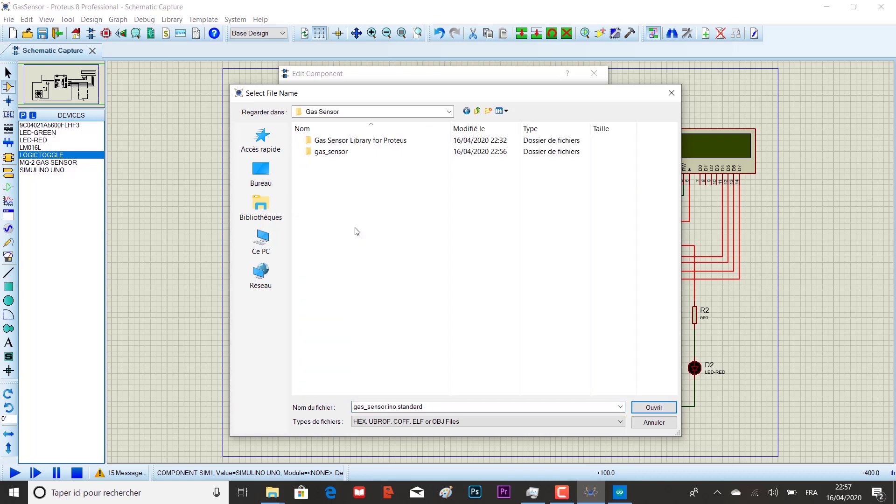
double_click(347, 153)
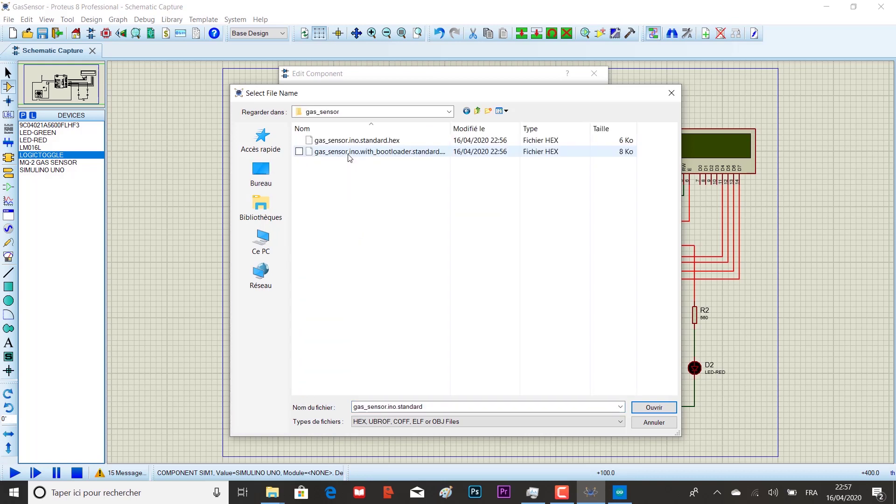
left_click(375, 143)
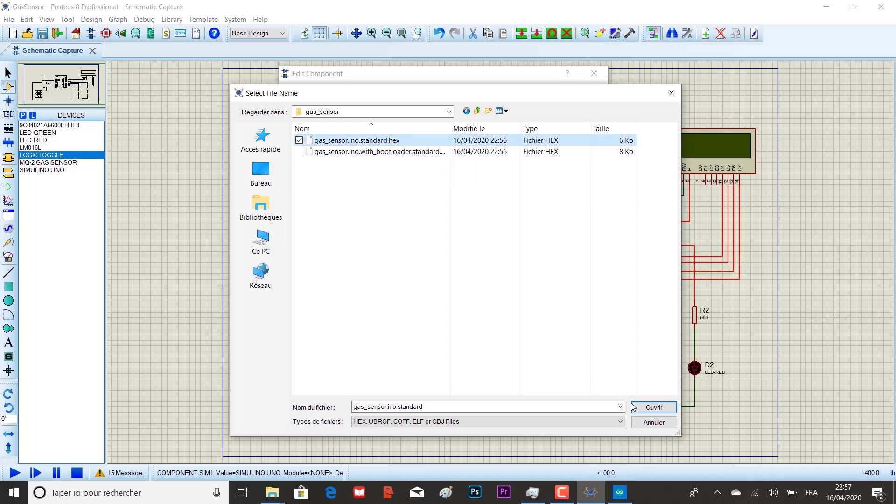
left_click(654, 407)
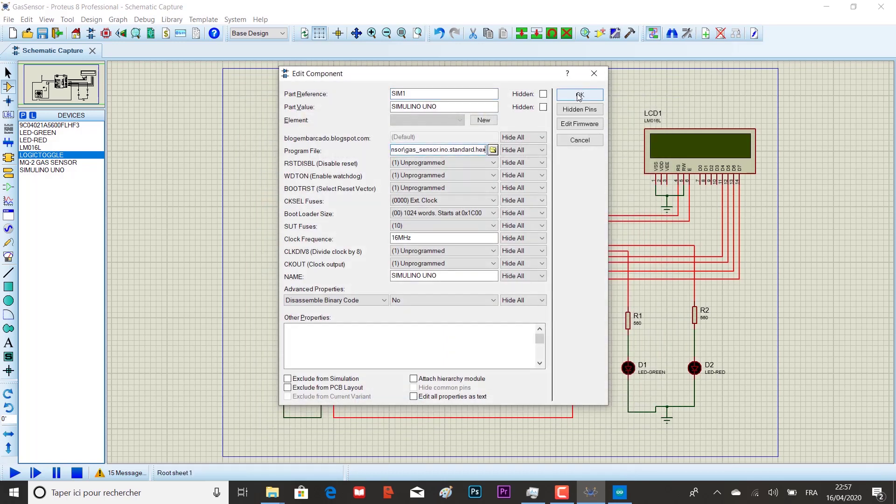
left_click(579, 95)
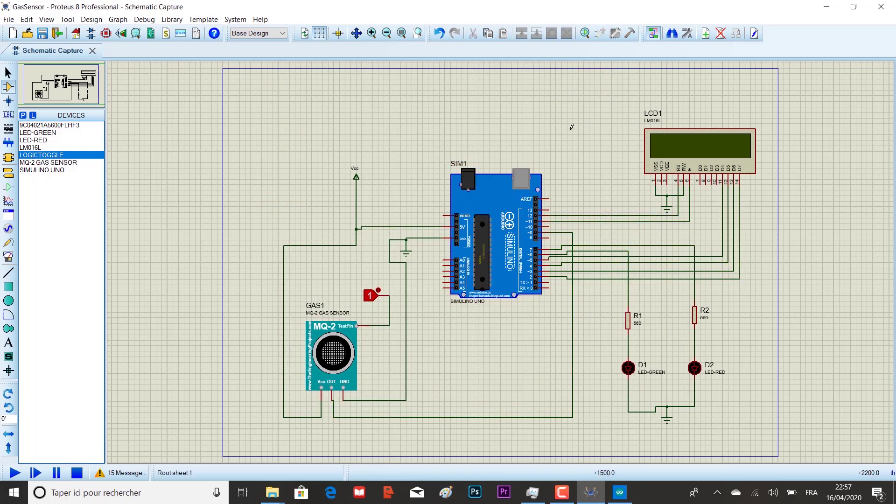
Run the simulation and switch the logic toggle on the gas sensor's test pin to 0
left_click(12, 477)
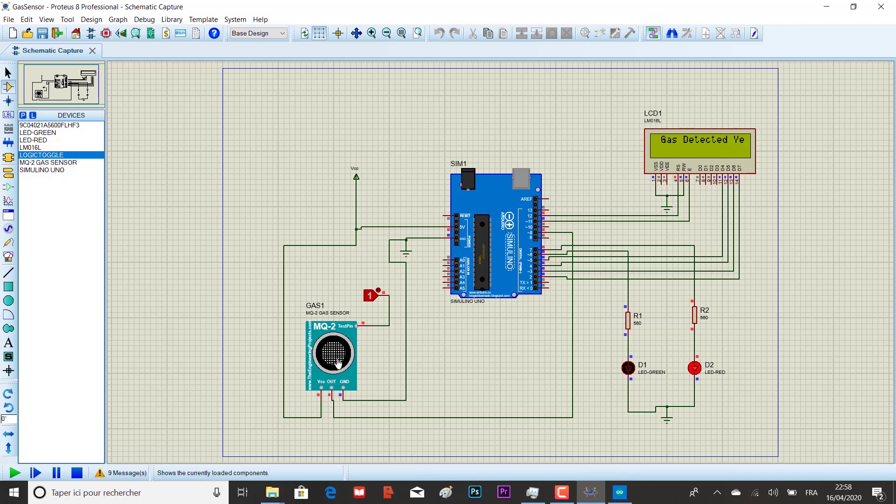
left_click(378, 289)
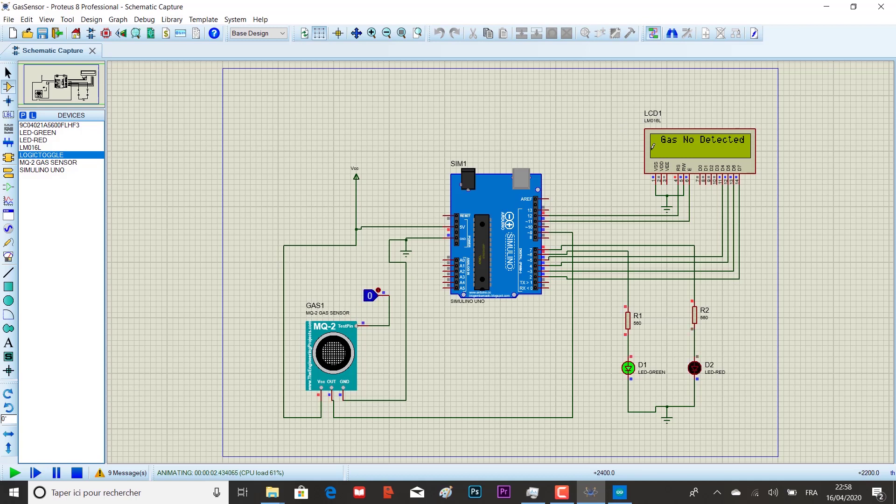